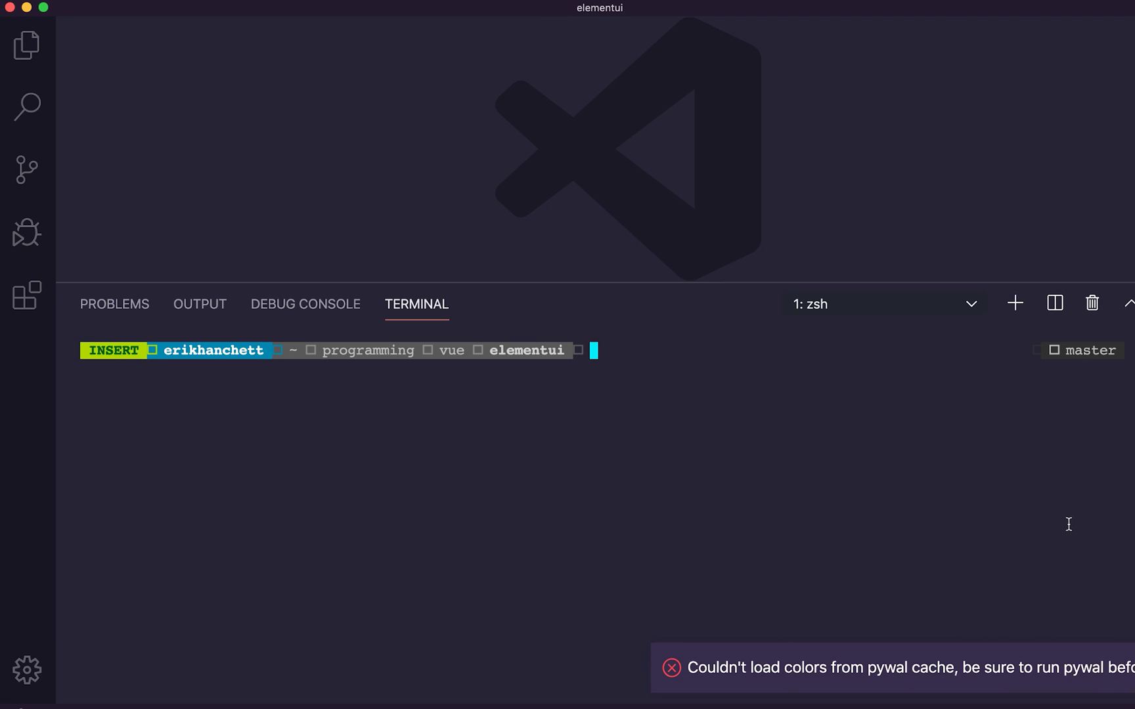
Step: Switch from the VS Code full-screen space to the Chrome window showing element.eleme.io
mouse_move(1110, 667)
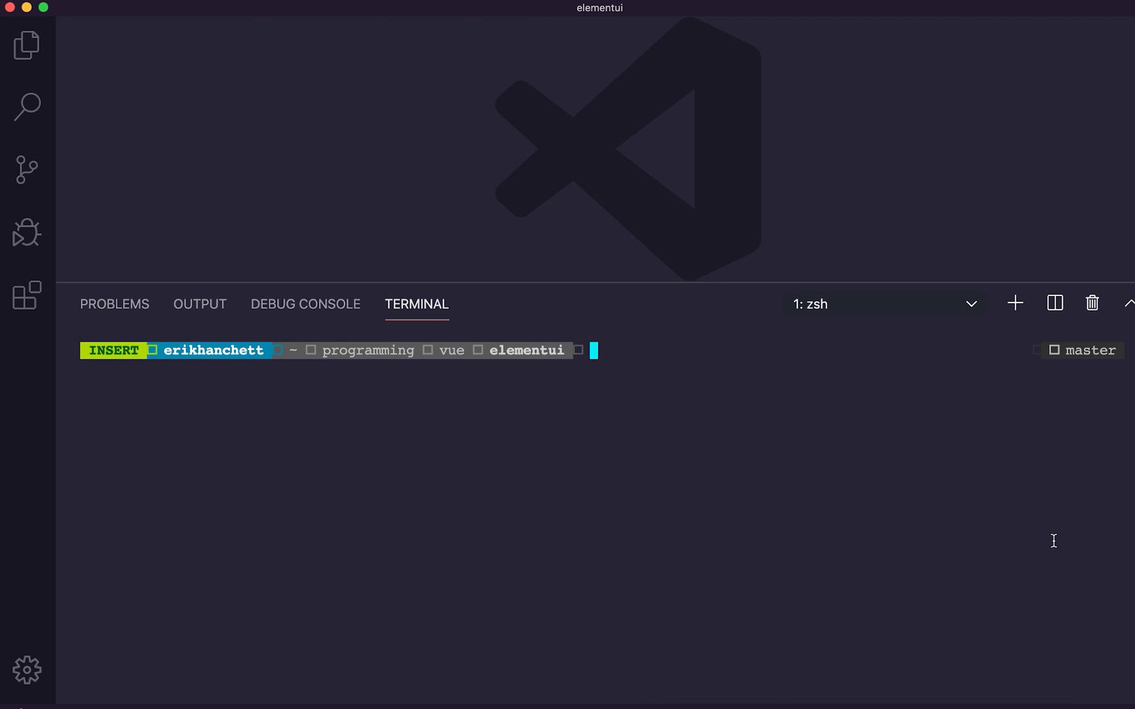
key(ctrl+Right)
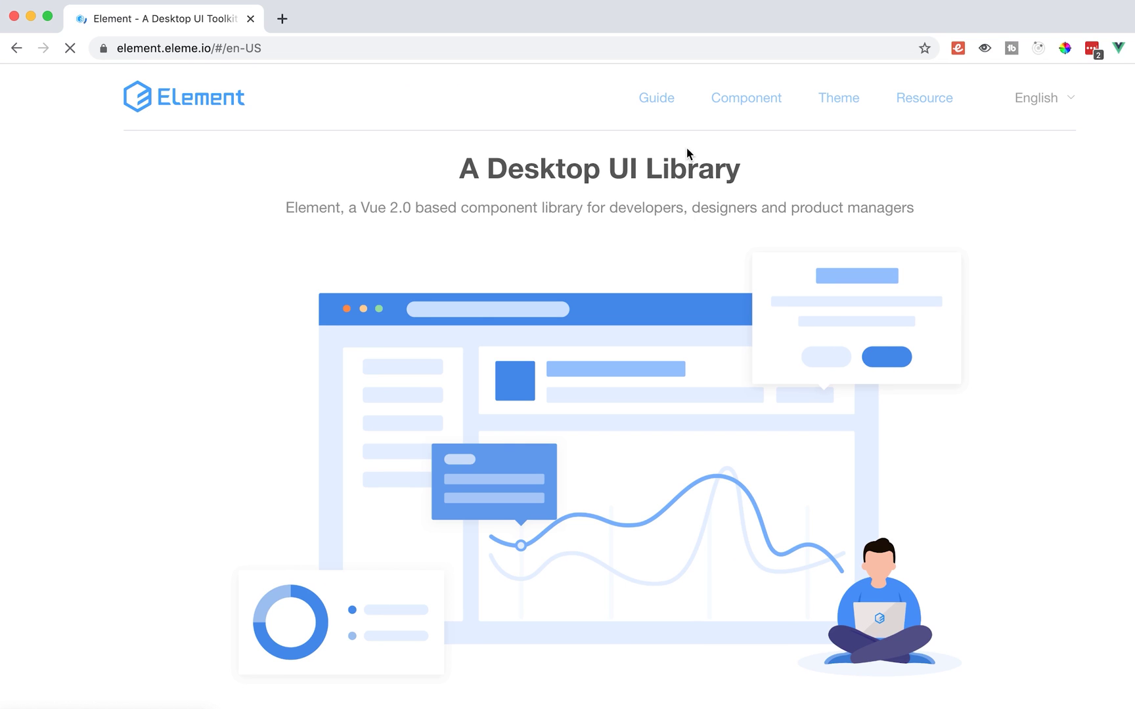
Step: Open Element's design Guide and then its Navigation guide page
scroll(635, 156, down, 10)
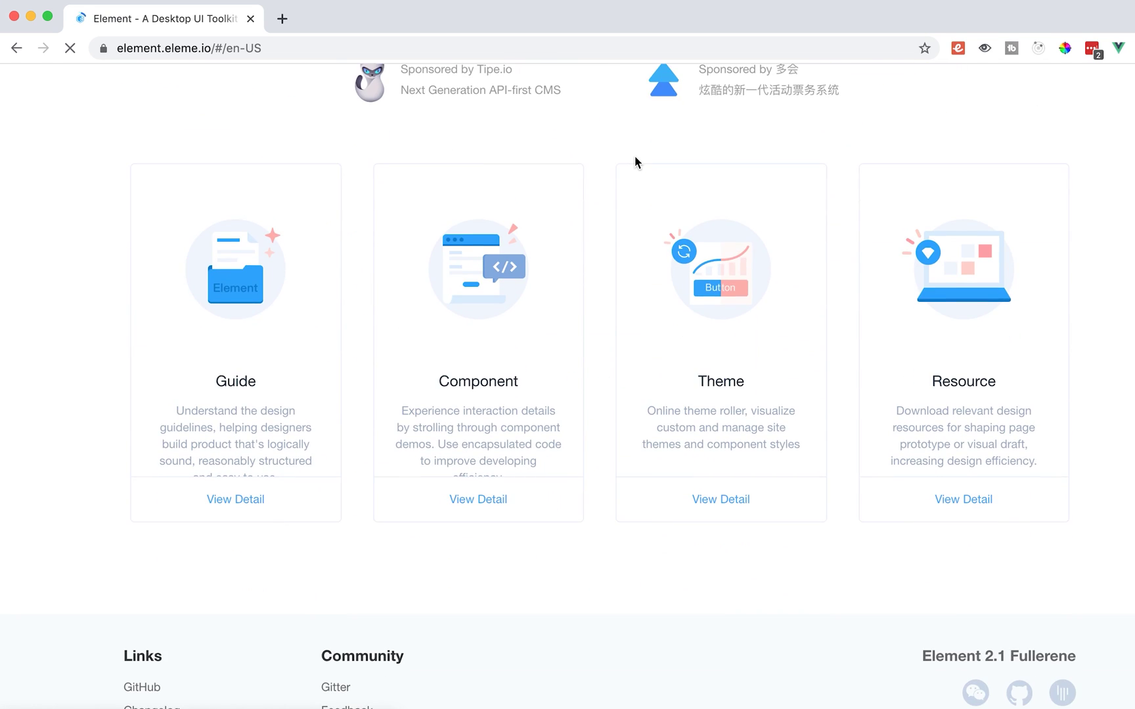
scroll(636, 158, down, 3)
scroll(635, 159, up, 13)
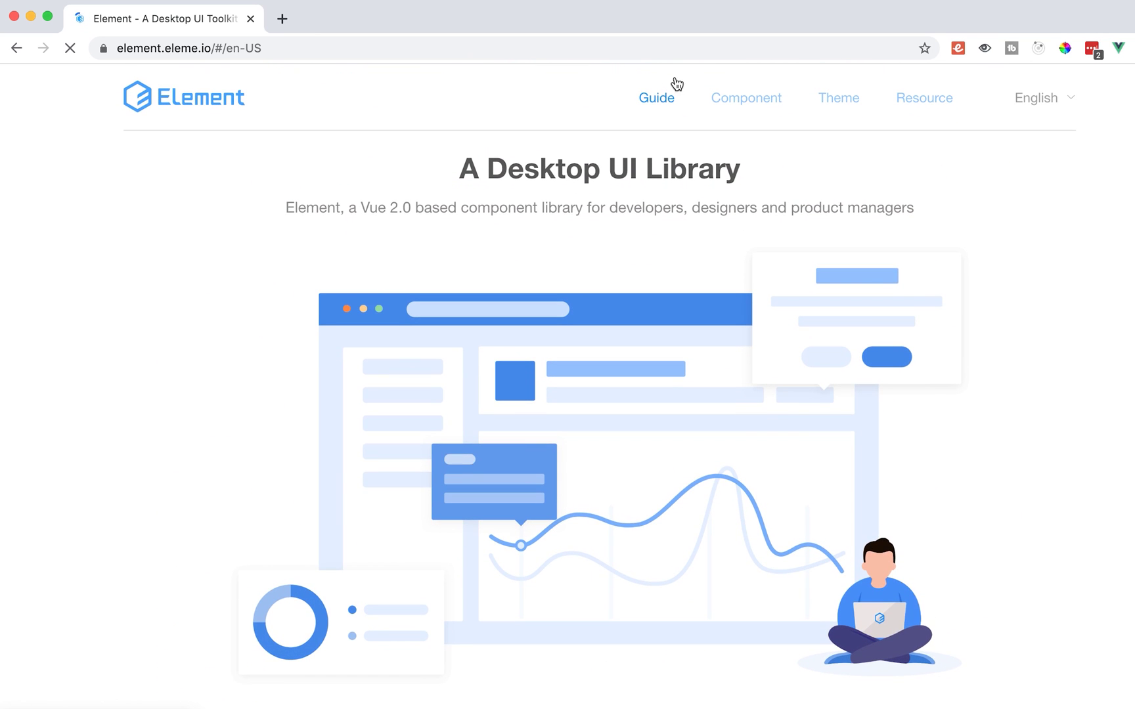
click(653, 104)
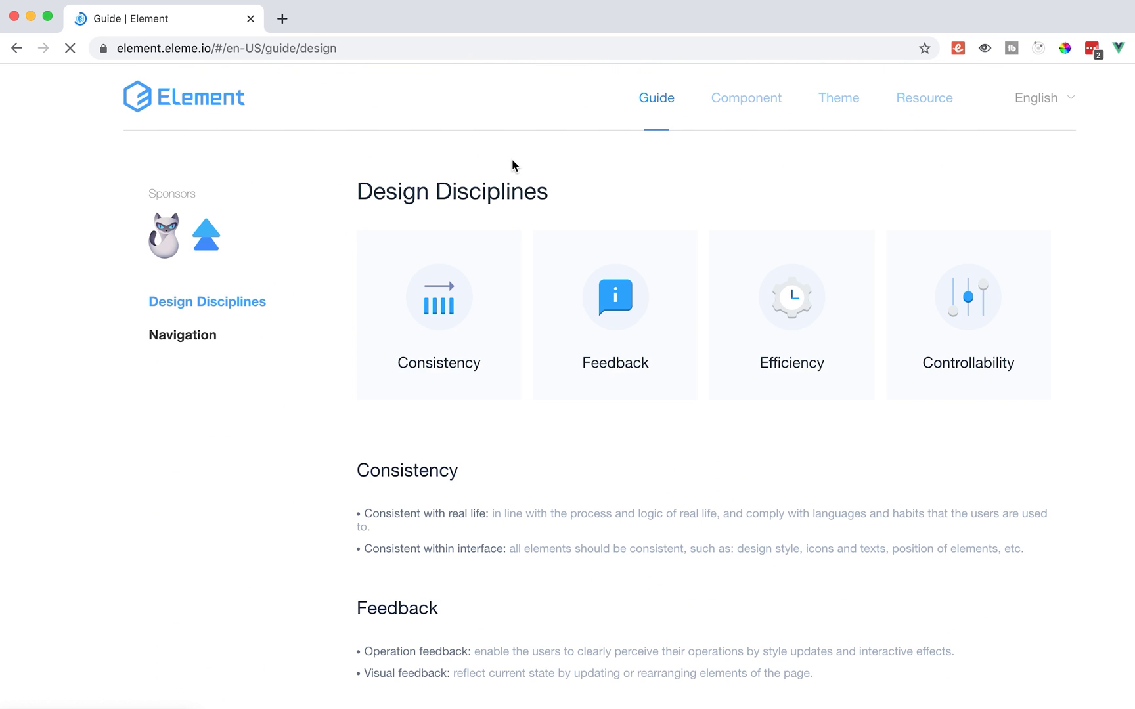
scroll(512, 160, down, 1)
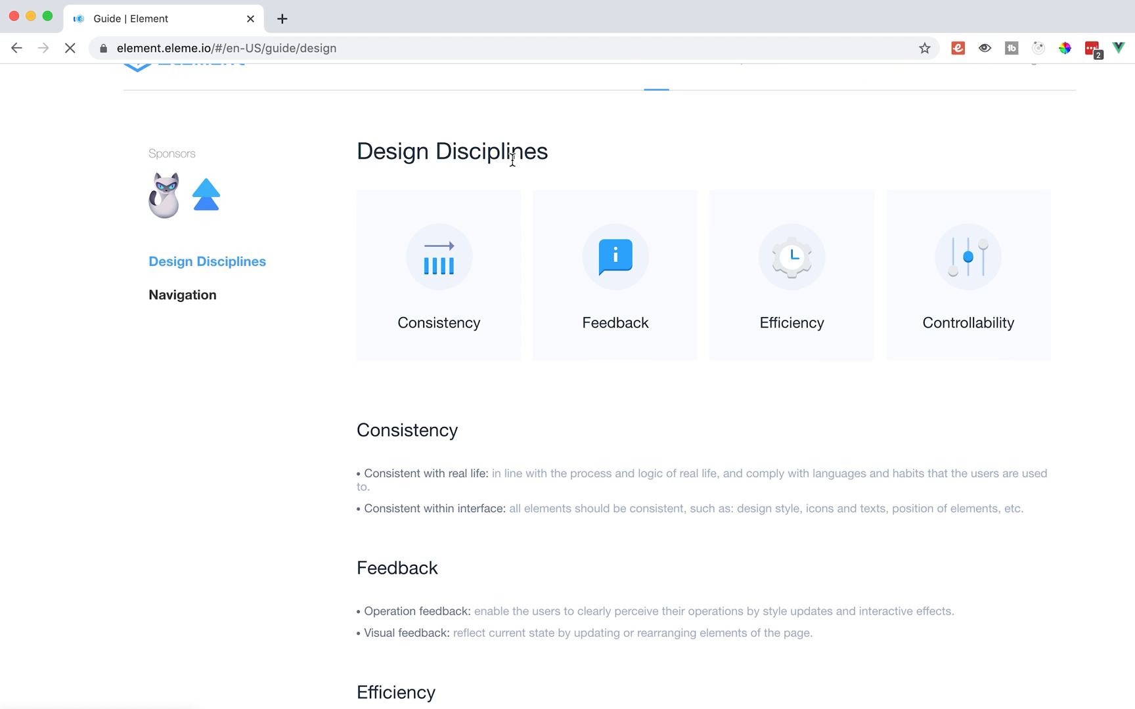
scroll(512, 160, down, 10)
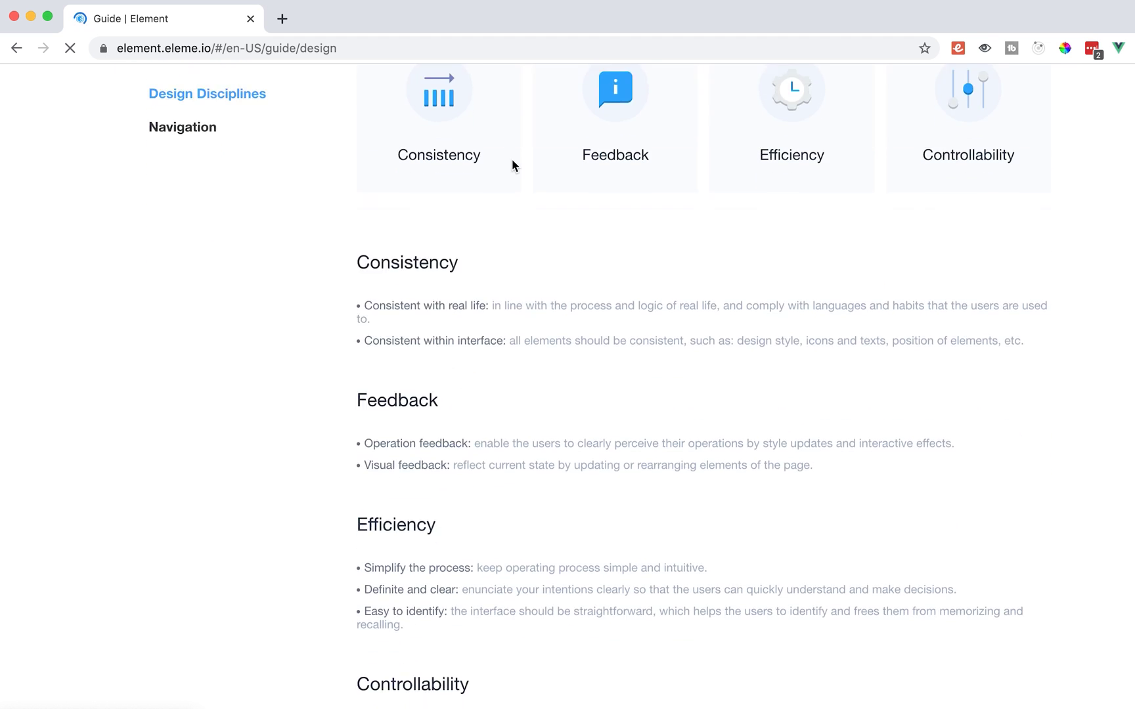
scroll(512, 159, up, 11)
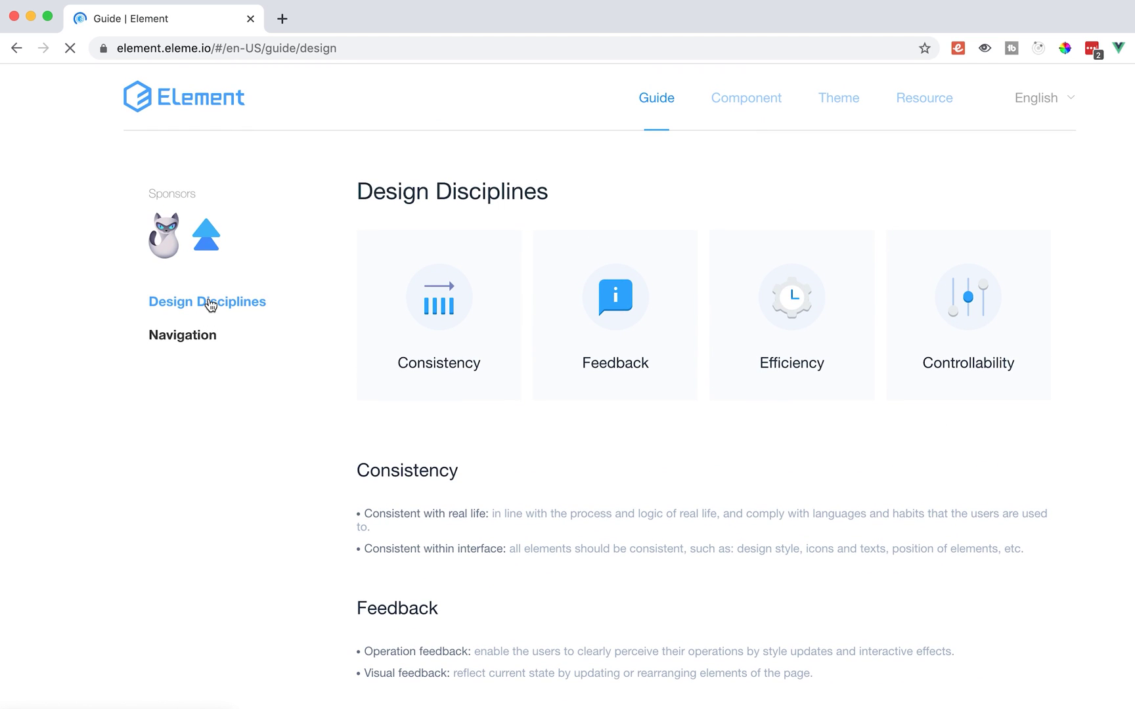
click(201, 336)
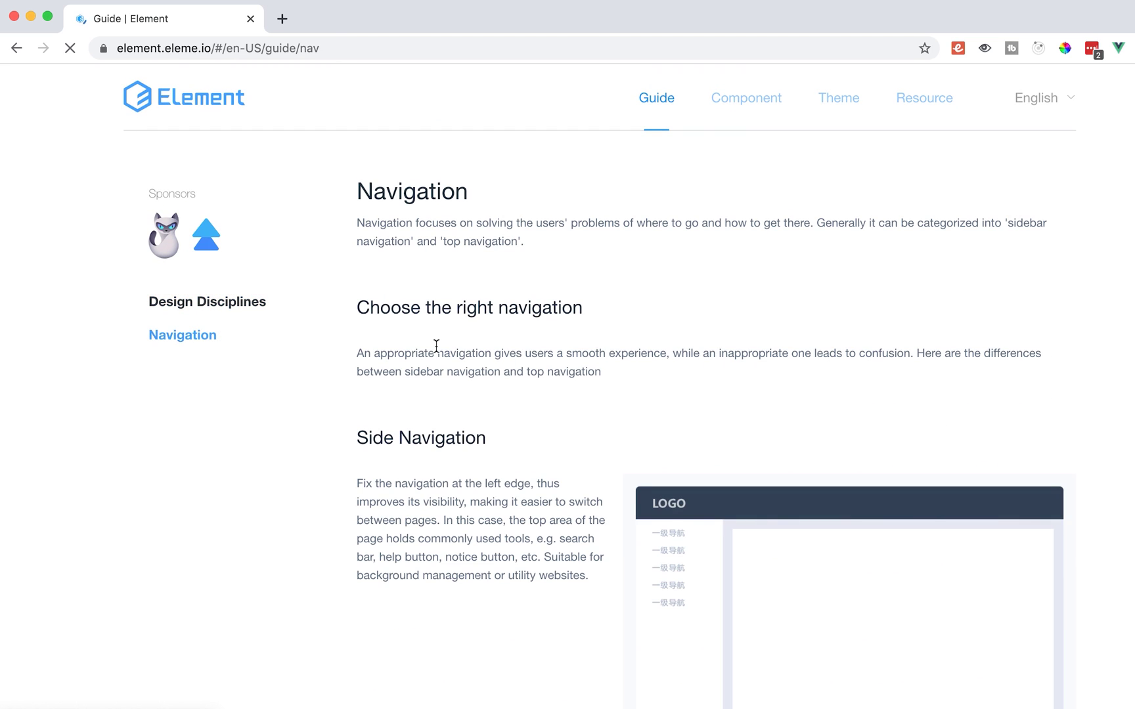
Step: Open the Element Component documentation from the header
scroll(436, 345, down, 3)
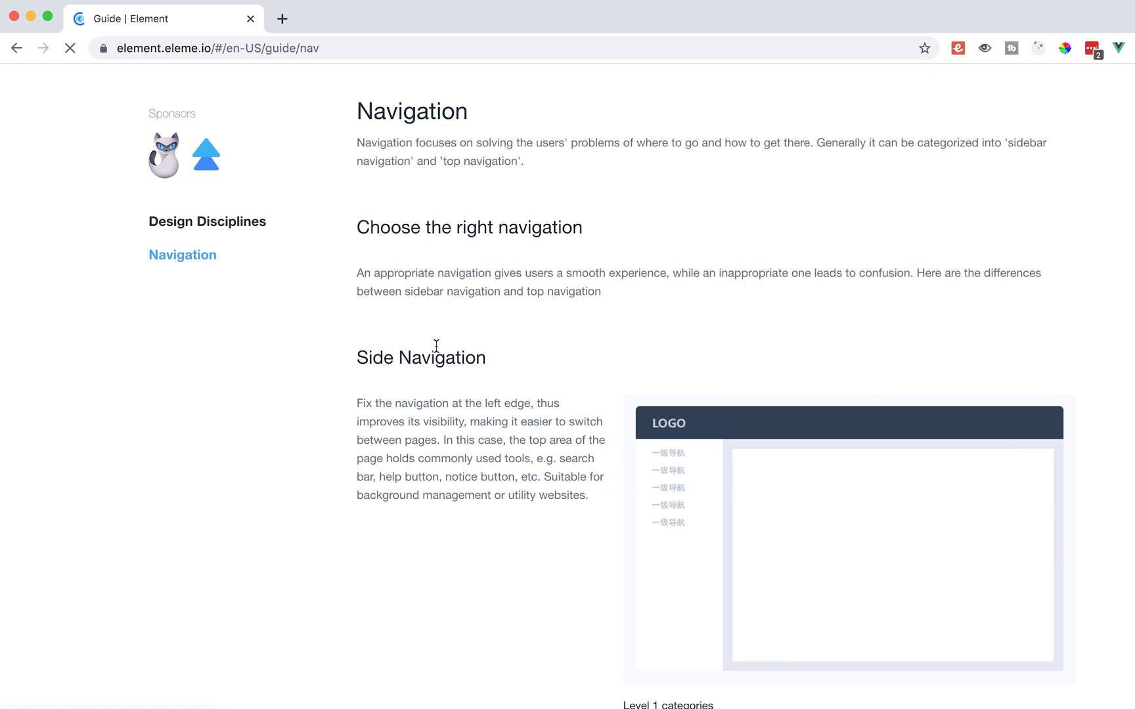
scroll(436, 345, down, 20)
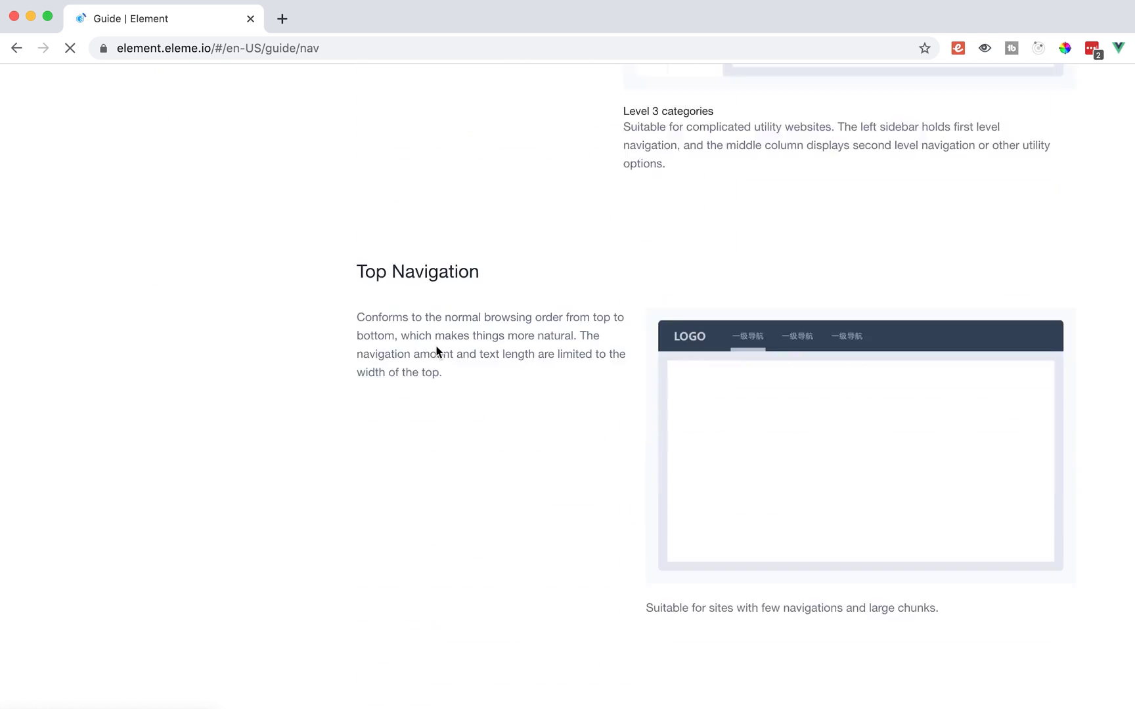
scroll(437, 351, up, 20)
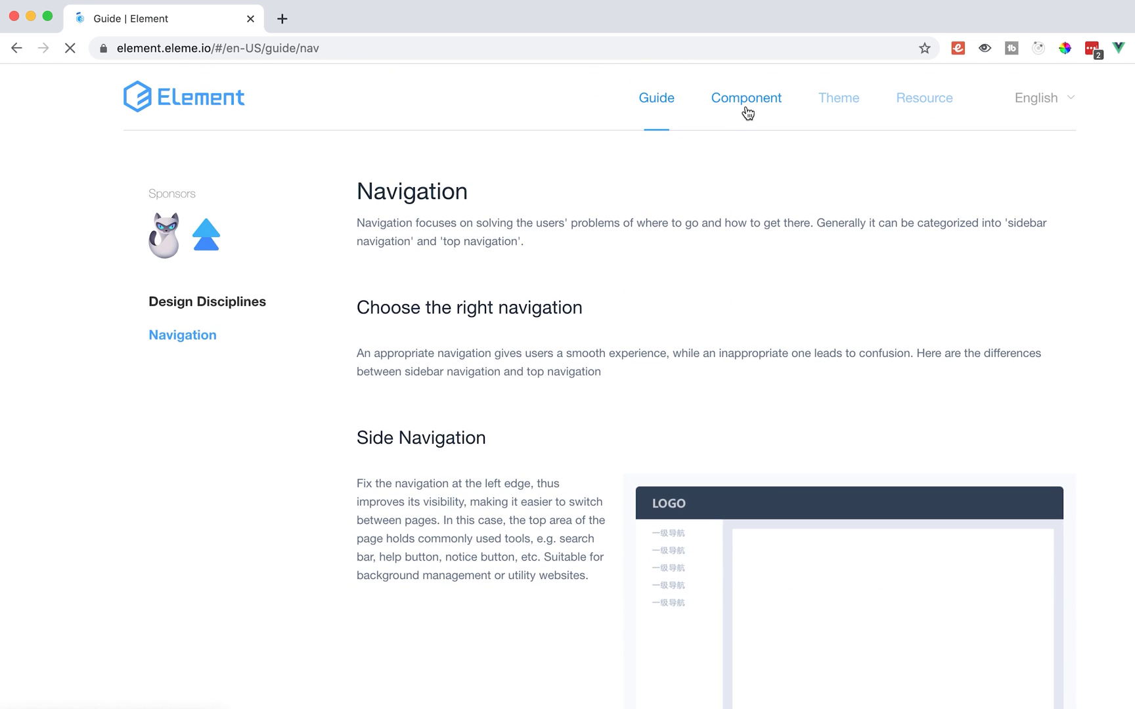
click(747, 109)
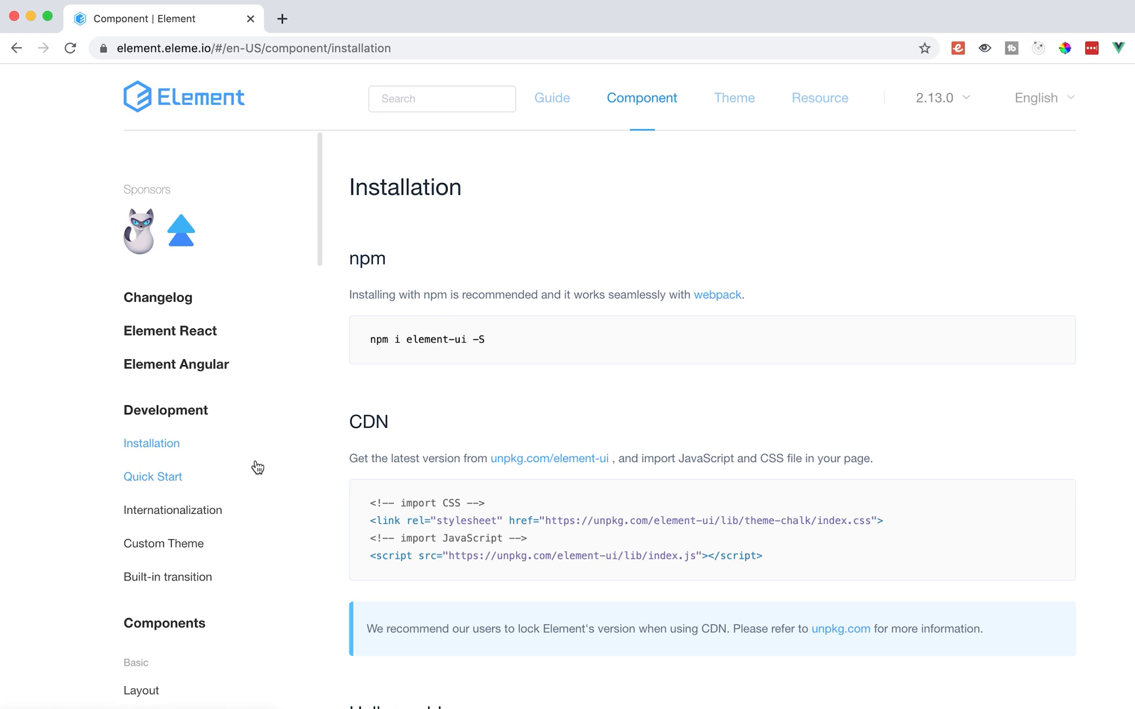
Step: Open the Internationalization page and highlight its default-language and i18n configuration phrases
click(200, 515)
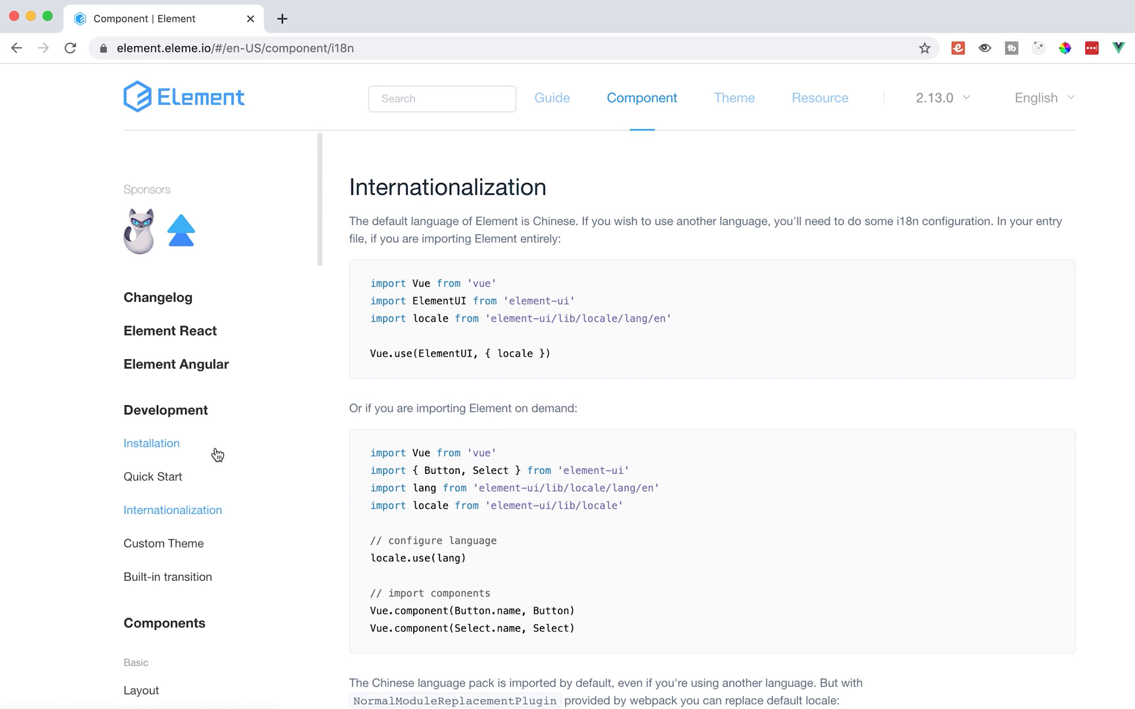
drag(522, 223, 558, 226)
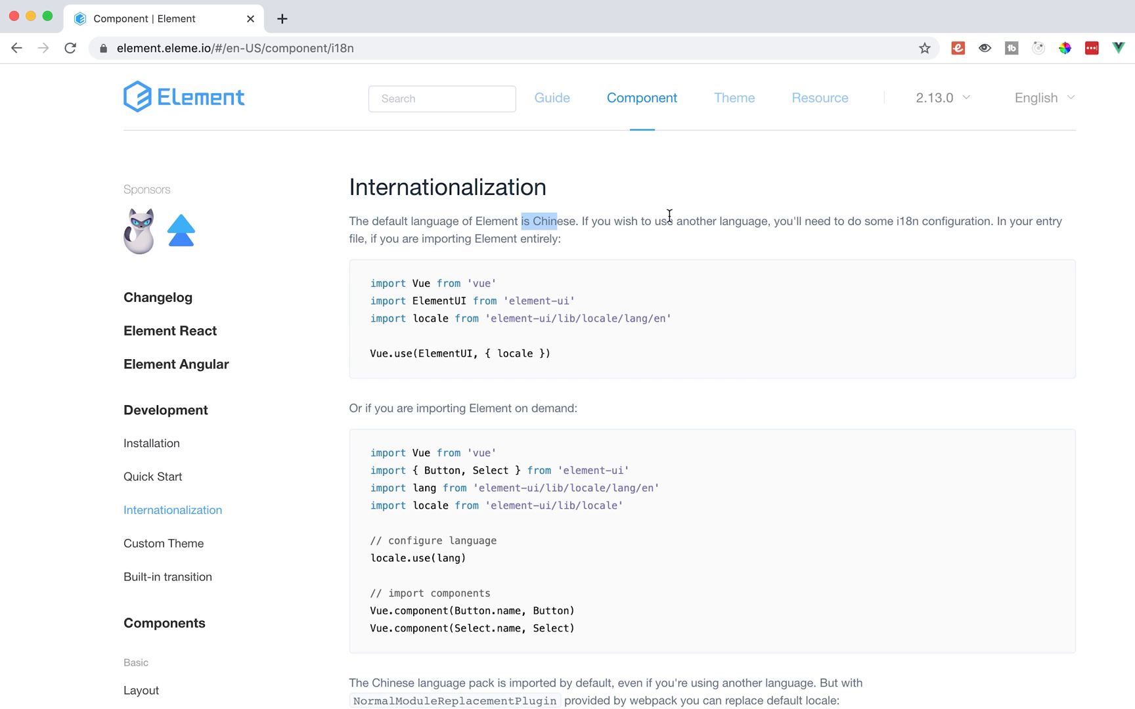
drag(899, 221, 964, 224)
scroll(667, 279, down, 4)
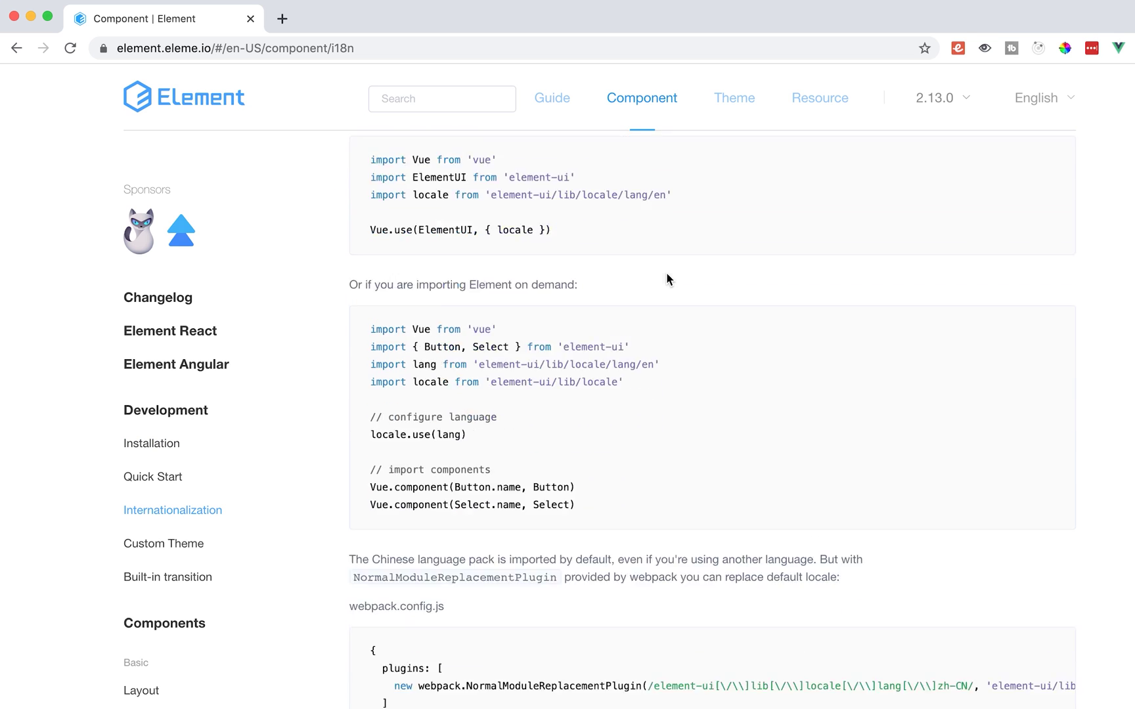
scroll(667, 279, up, 4)
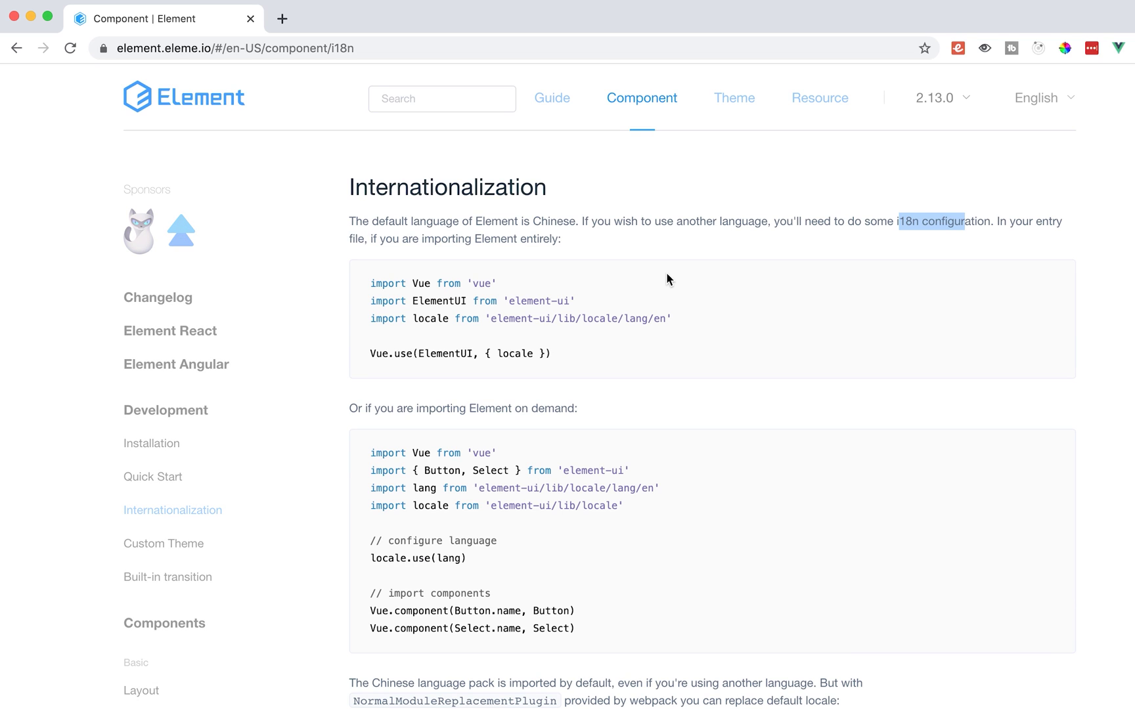
key(ctrl+Left)
key(ctrl+Right)
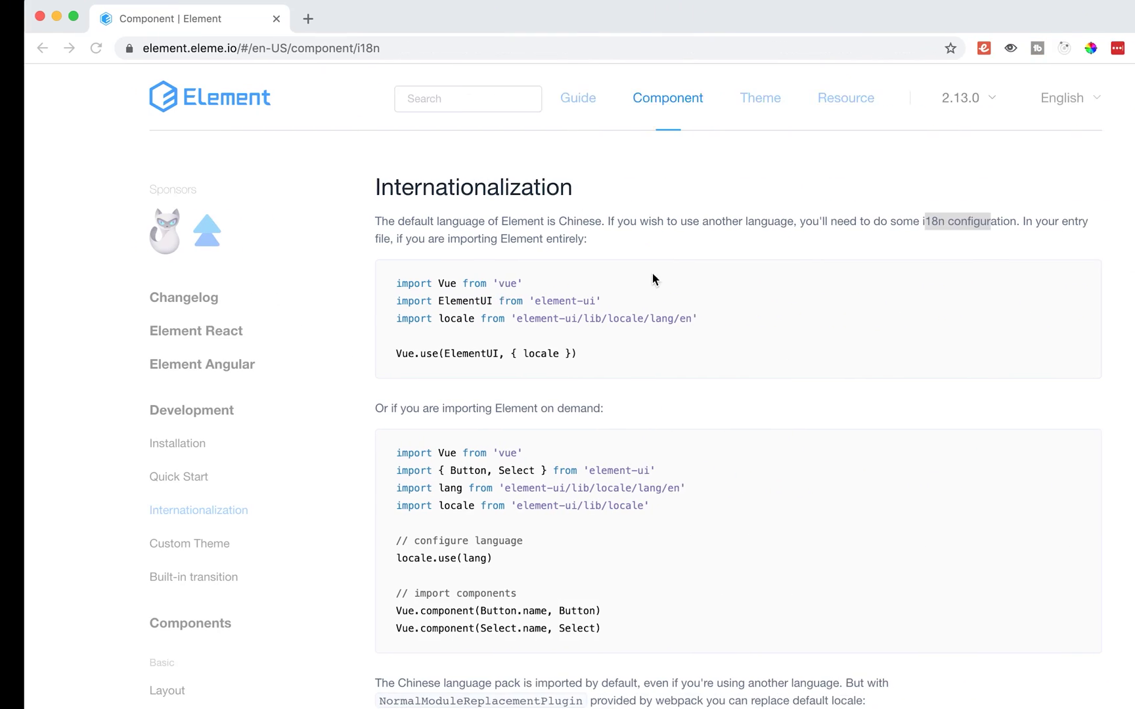
Step: Follow Quick Start to the vue-cli-plugin-element README and select 'vue add element'
click(172, 477)
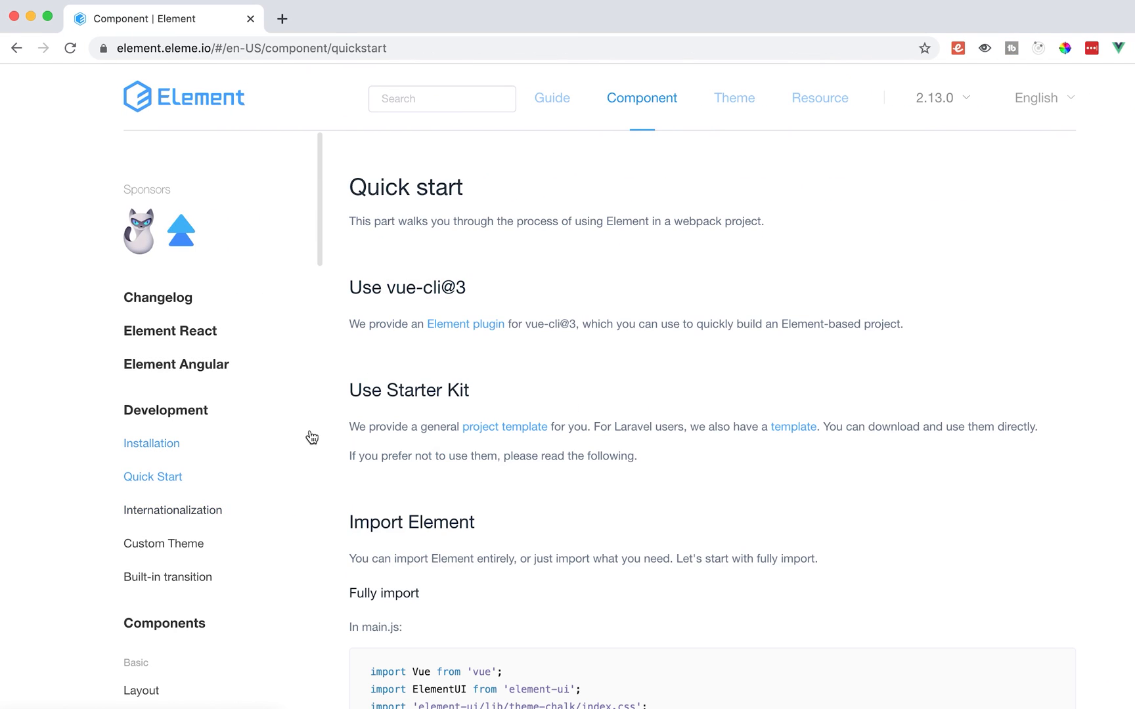
scroll(316, 354, down, 2)
scroll(422, 351, up, 2)
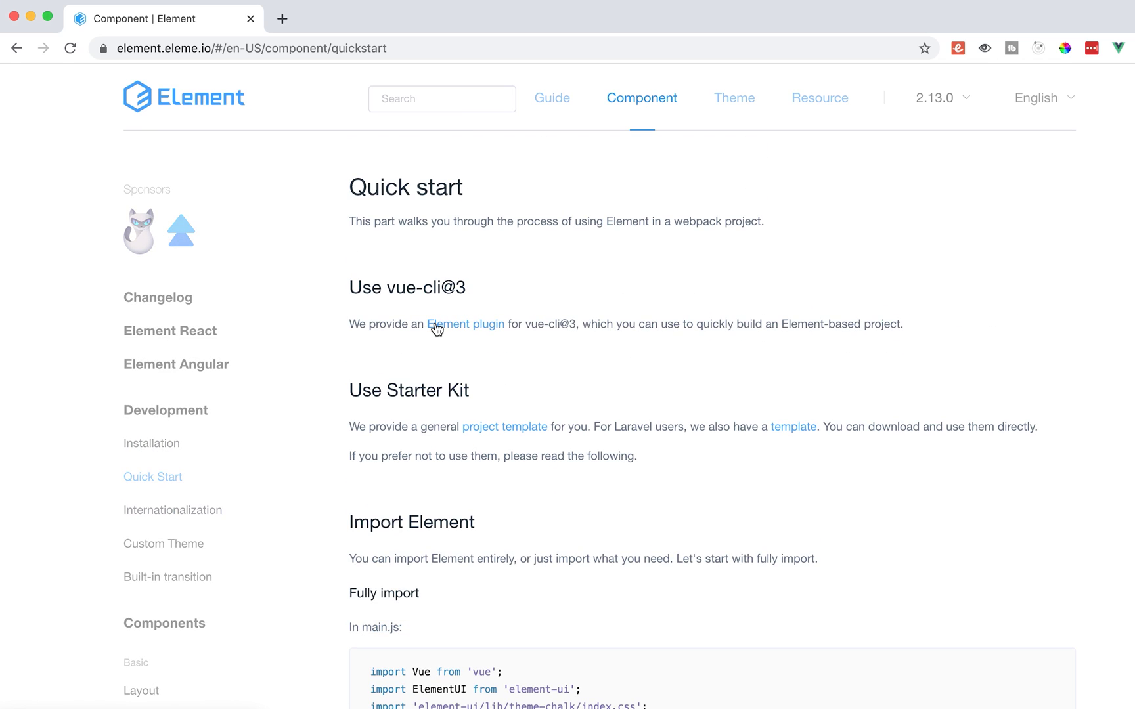
click(436, 328)
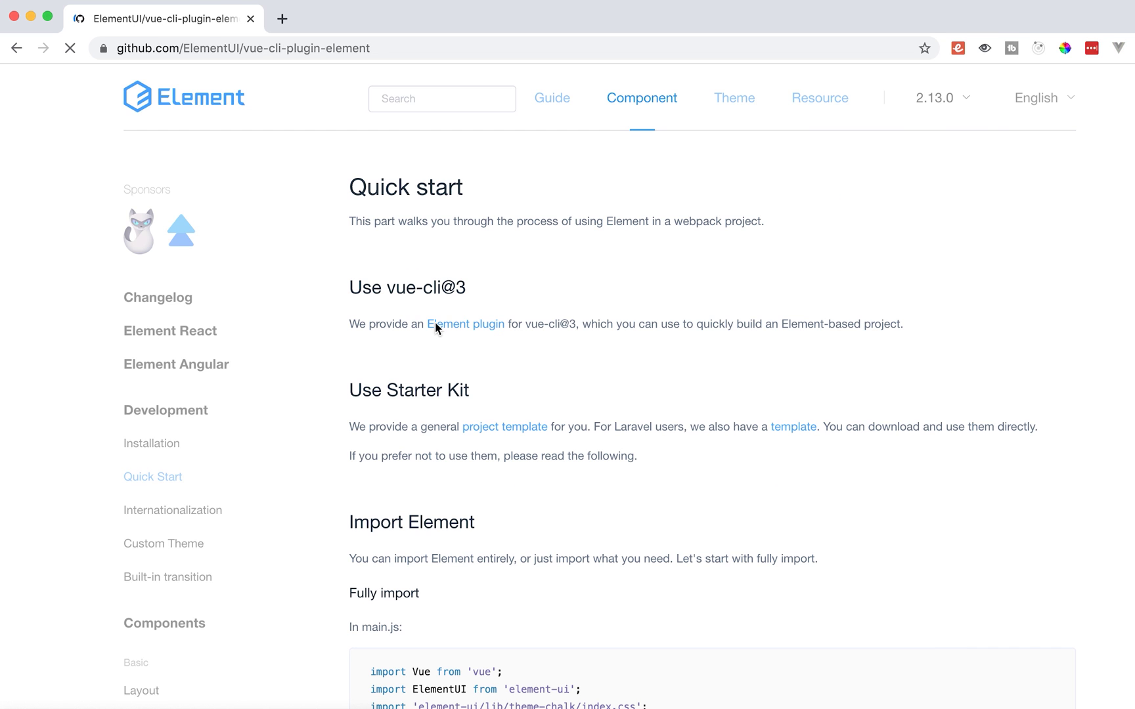
scroll(466, 392, down, 10)
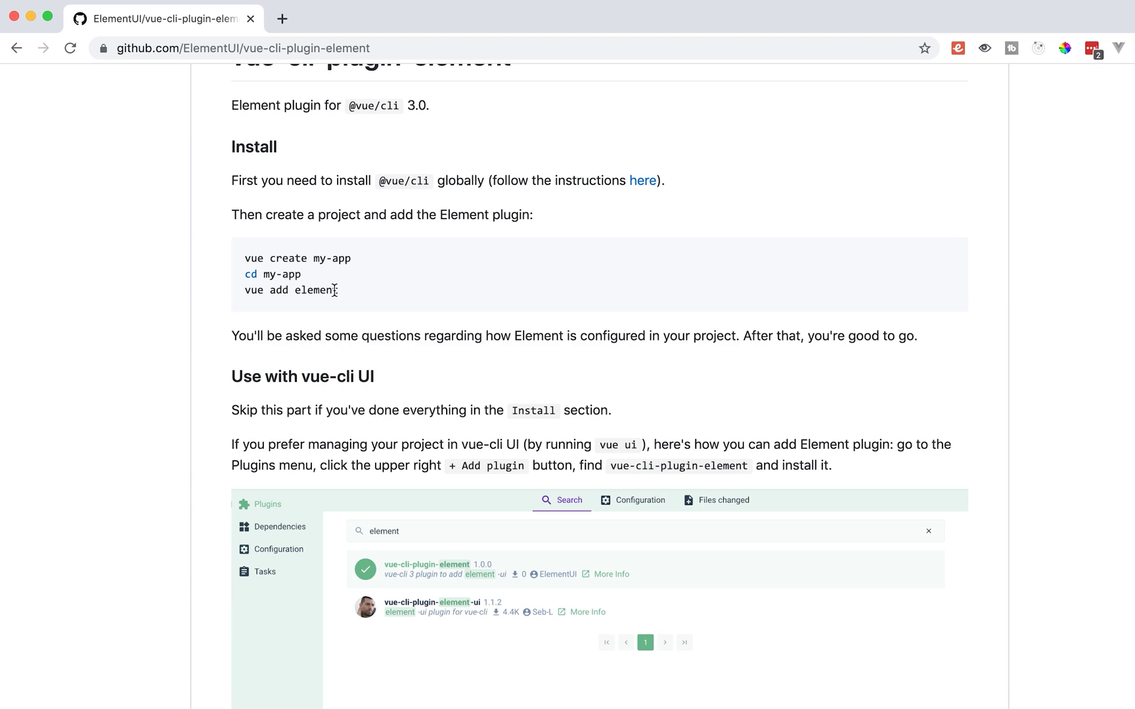
drag(333, 290, 248, 292)
key(ctrl+Right)
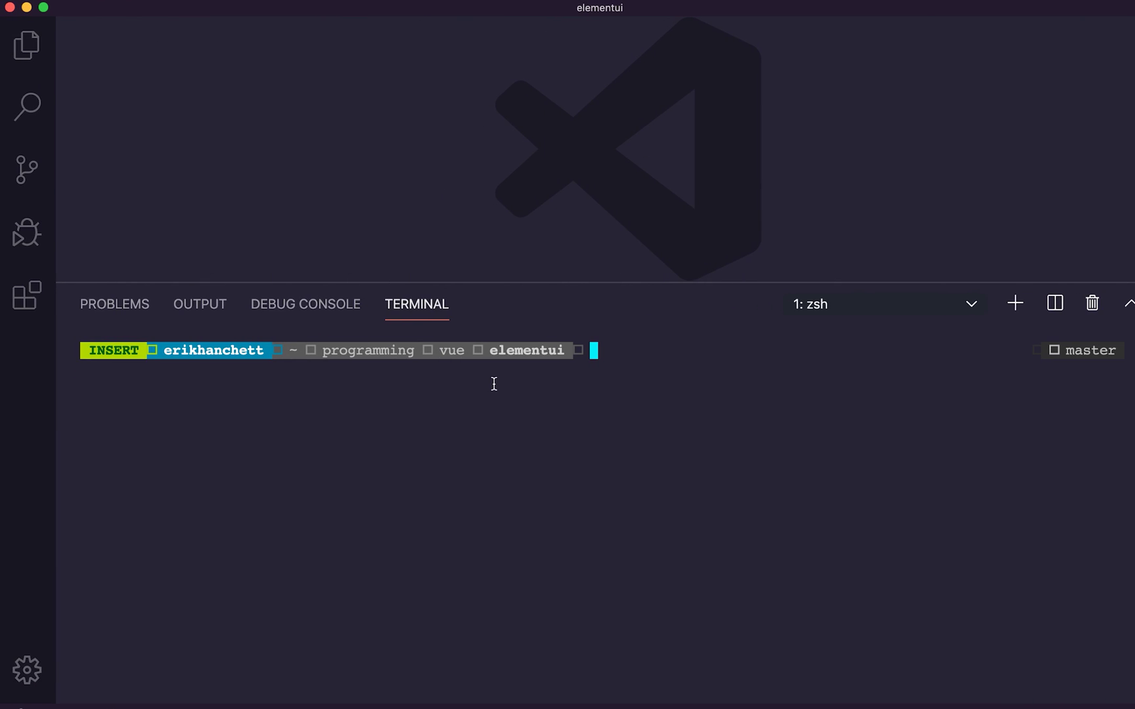
Step: Run 'vue add element' in the terminal and choose Fully import
text(vue add element)
key(Return)
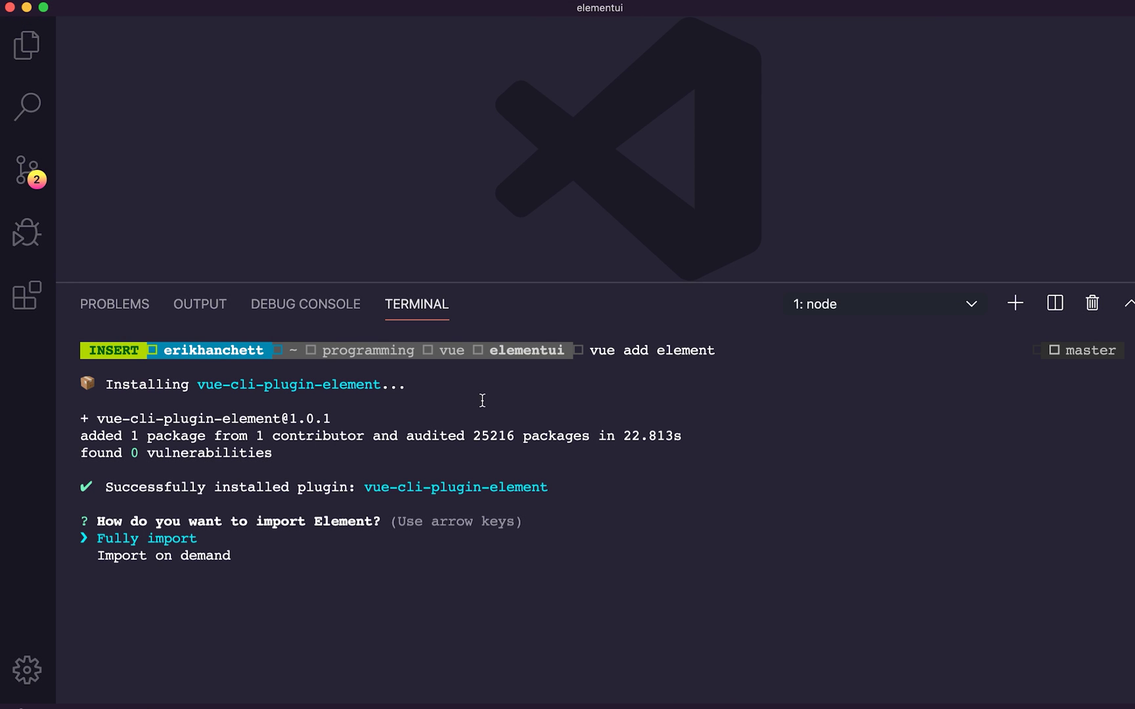
key(Down)
key(Up)
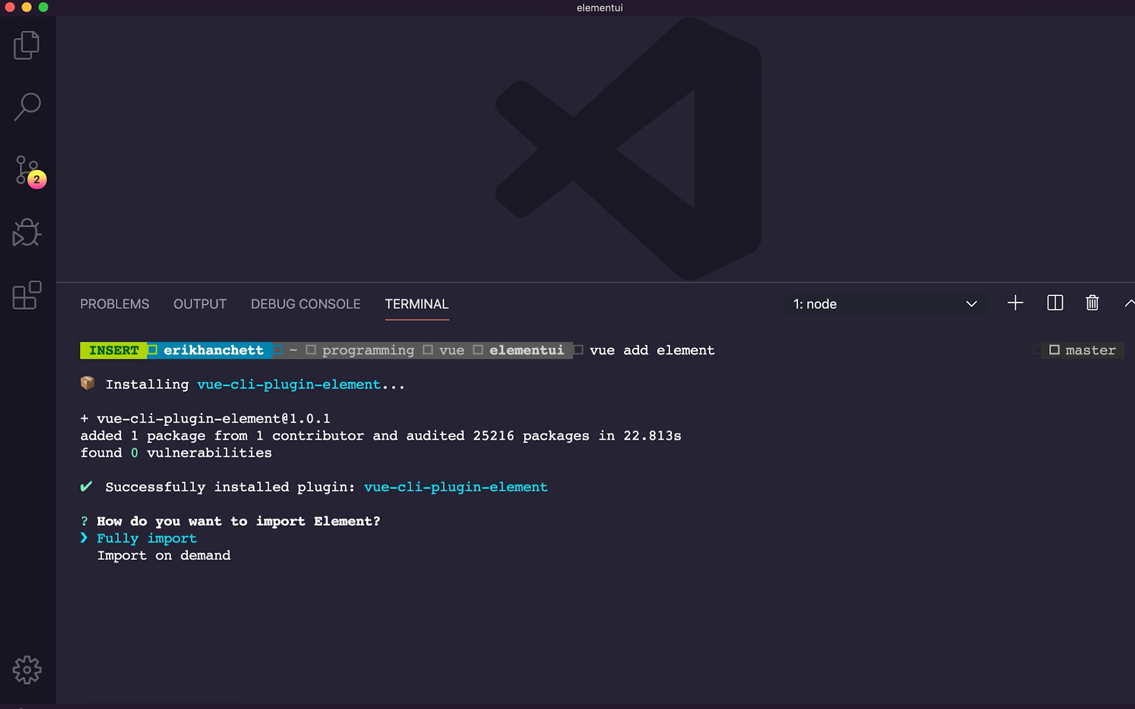
key(Return)
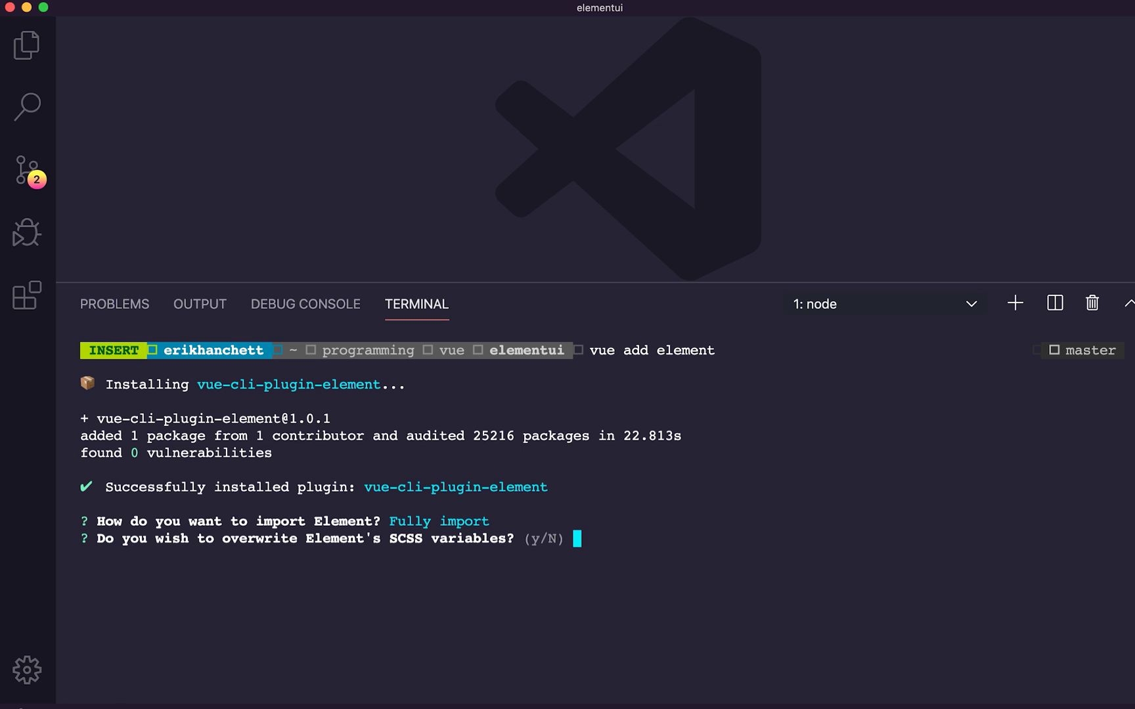
Step: Decline overwriting Element's SCSS variables and select the en locale
key(Return)
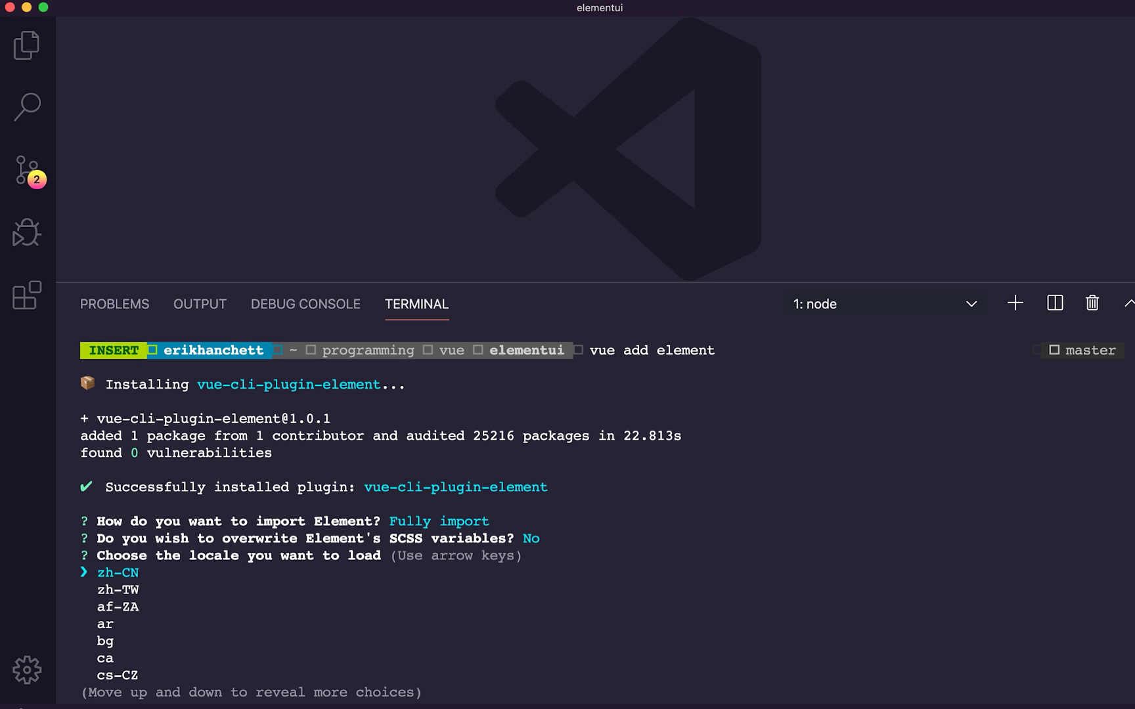
key(Down)
key(Down)
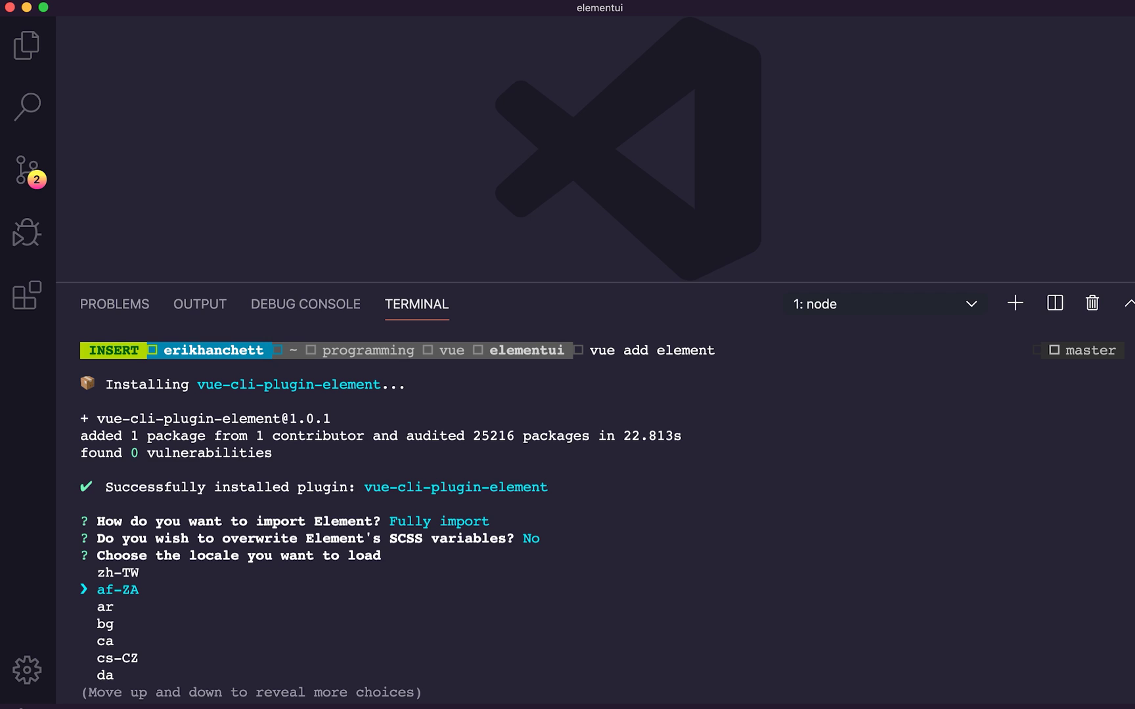
key(Down)
key(Down)
key(Down)
key(Down)
key(Down)
key(Down)
key(Down)
key(Down)
key(Down)
key(Return)
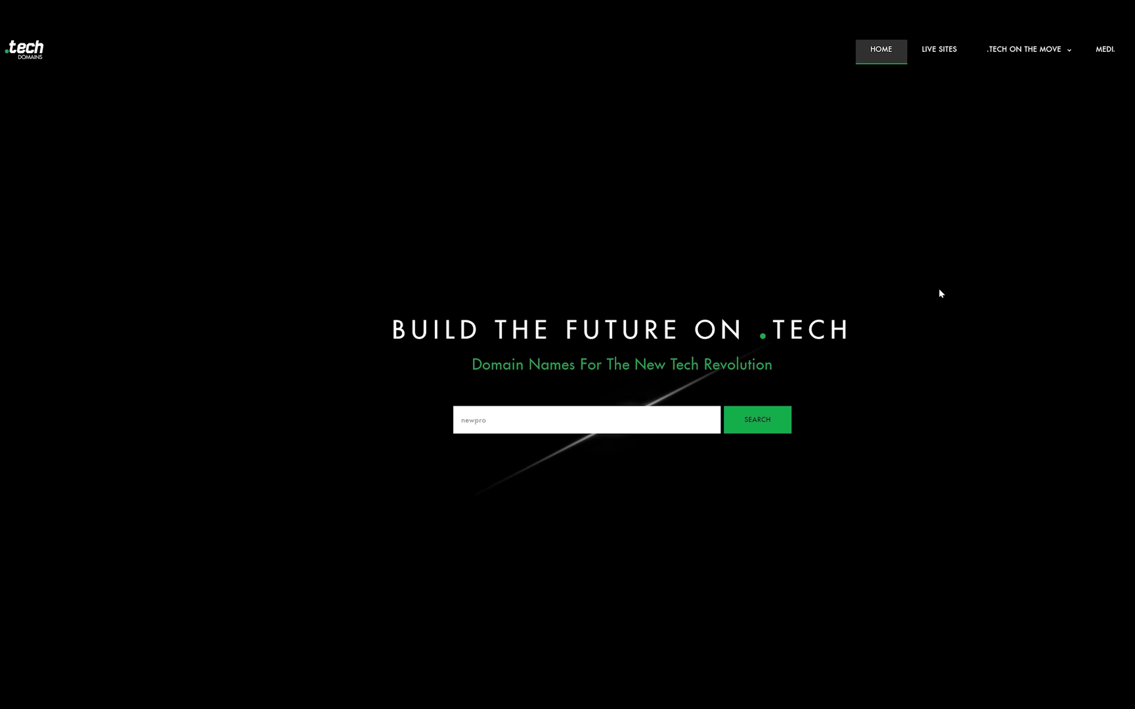
scroll(944, 289, down, 10)
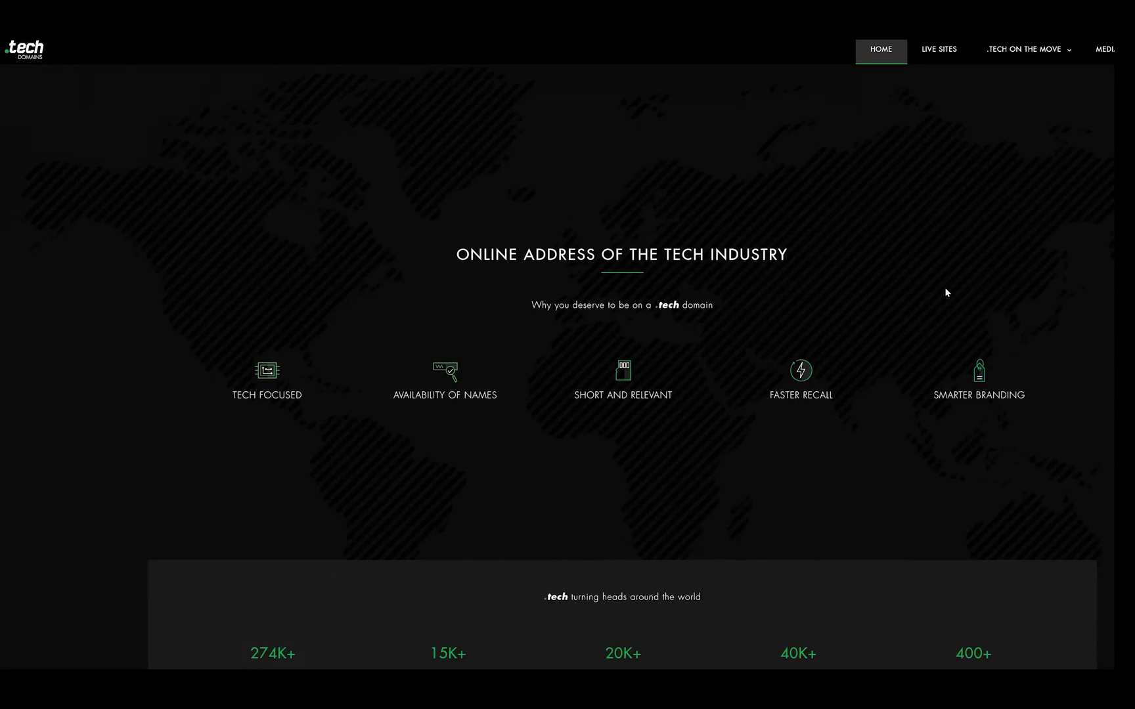
scroll(946, 292, down, 3)
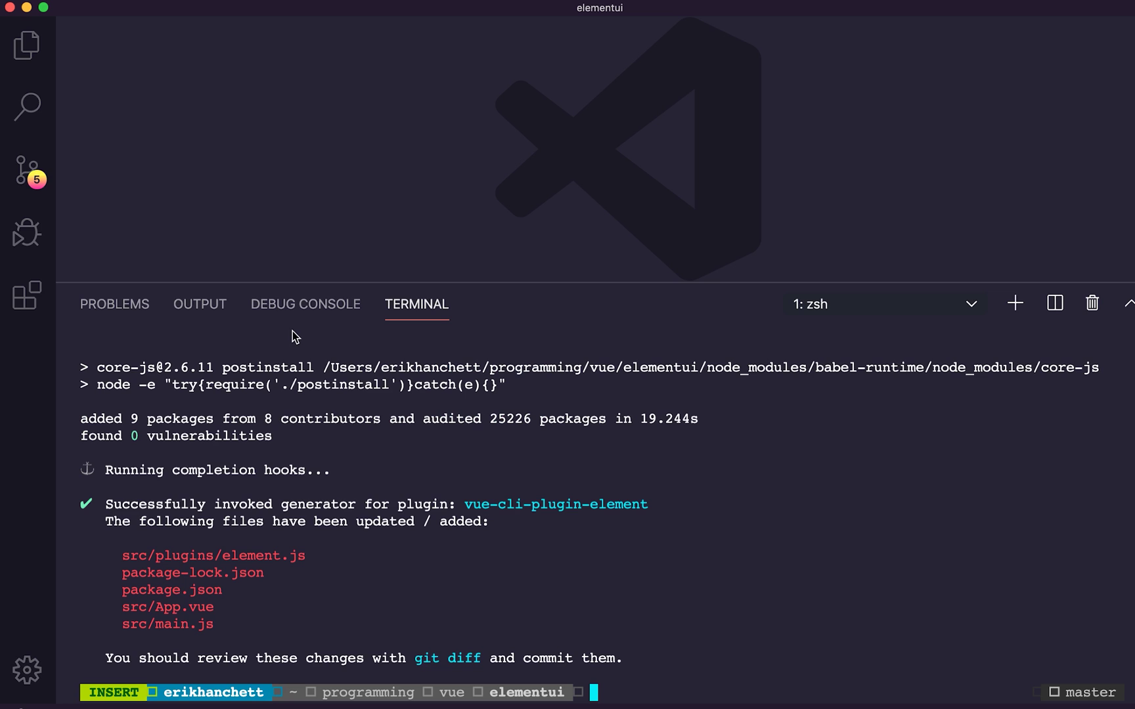
Step: Open src/plugins/element.js in the Explorer and review its code
click(28, 43)
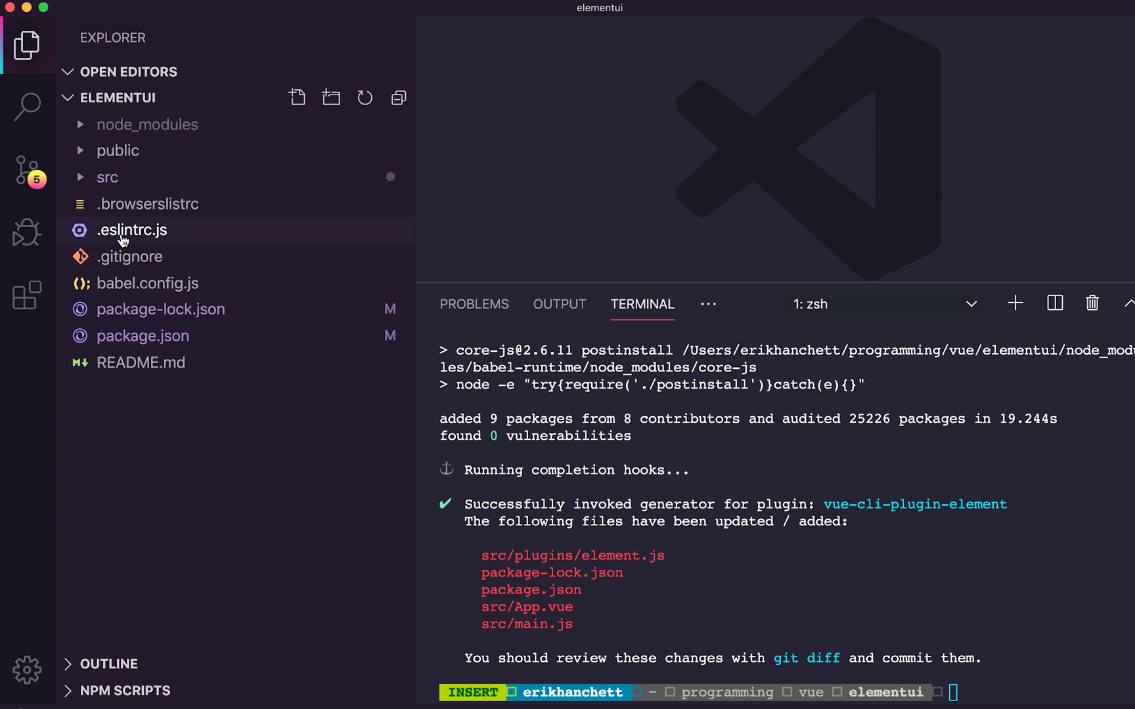
click(84, 179)
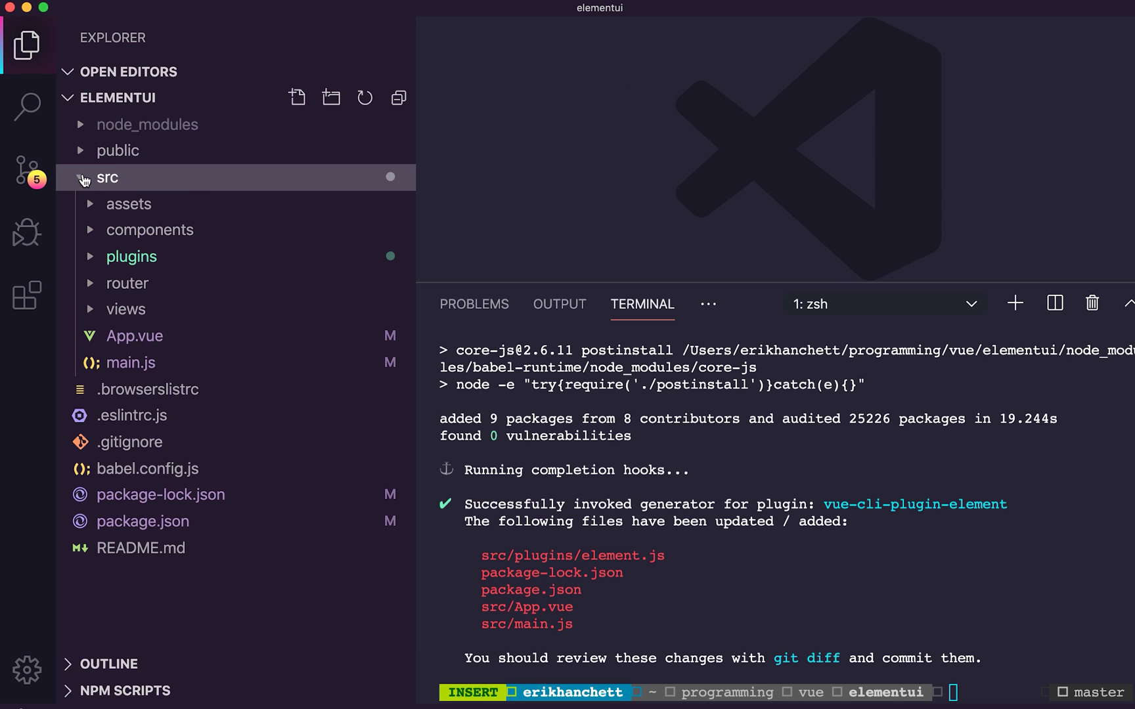
click(94, 263)
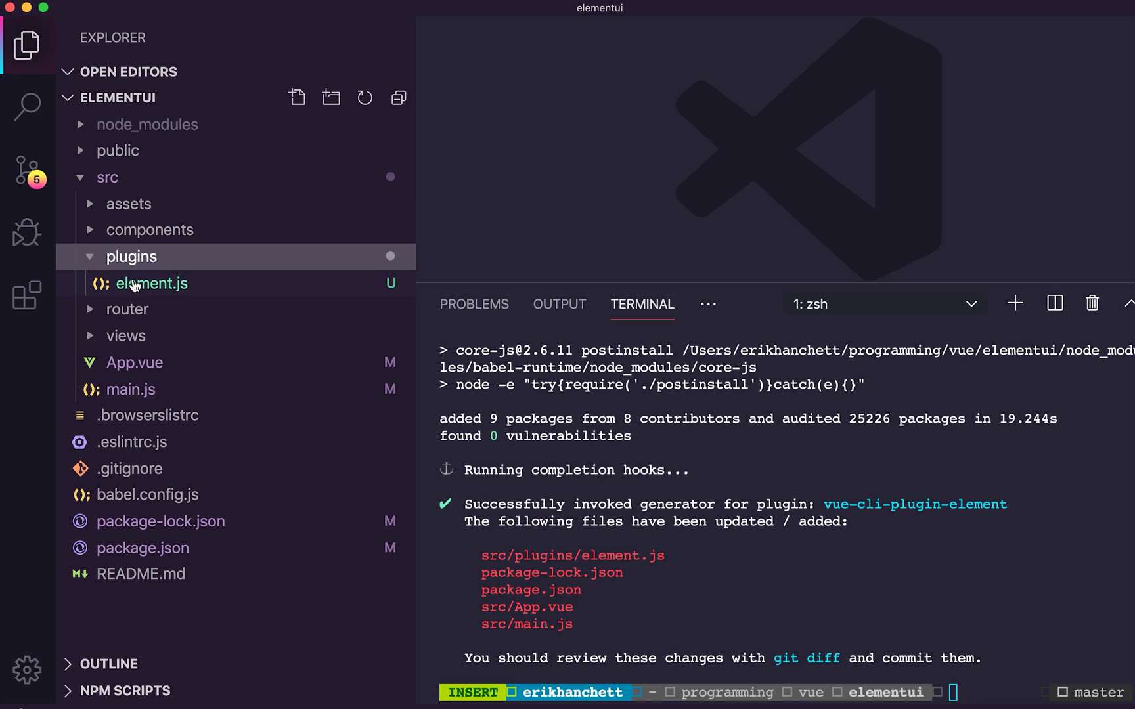
click(133, 285)
scroll(656, 177, down, 1)
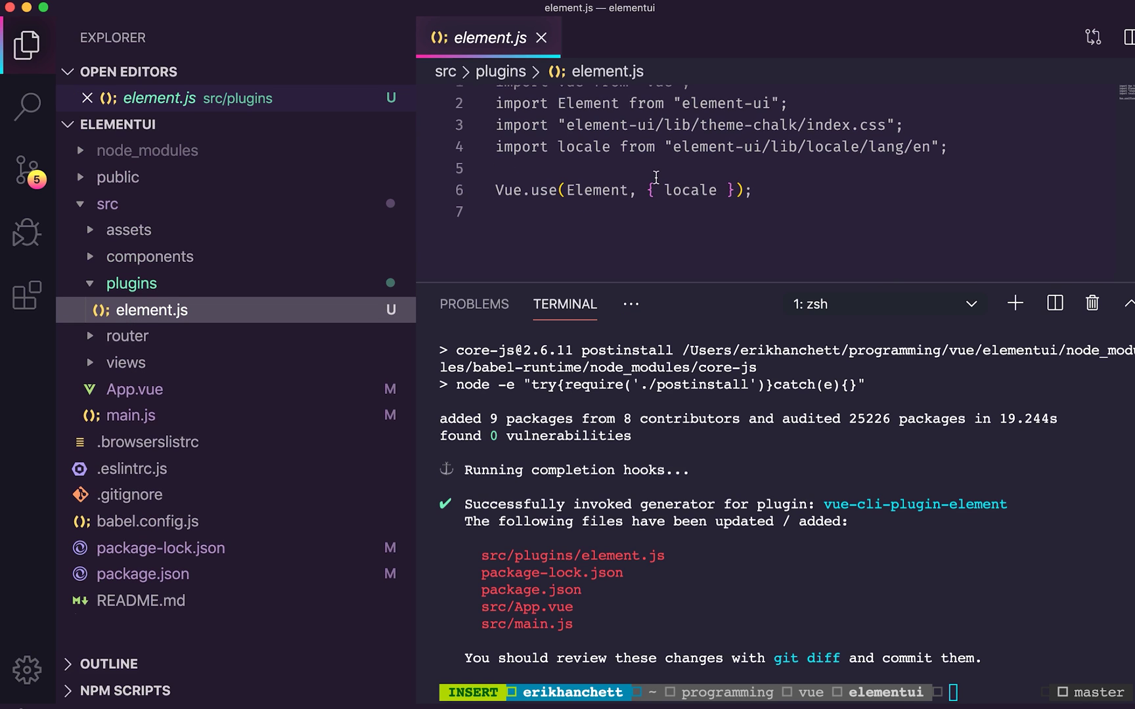
scroll(675, 184, up, 1)
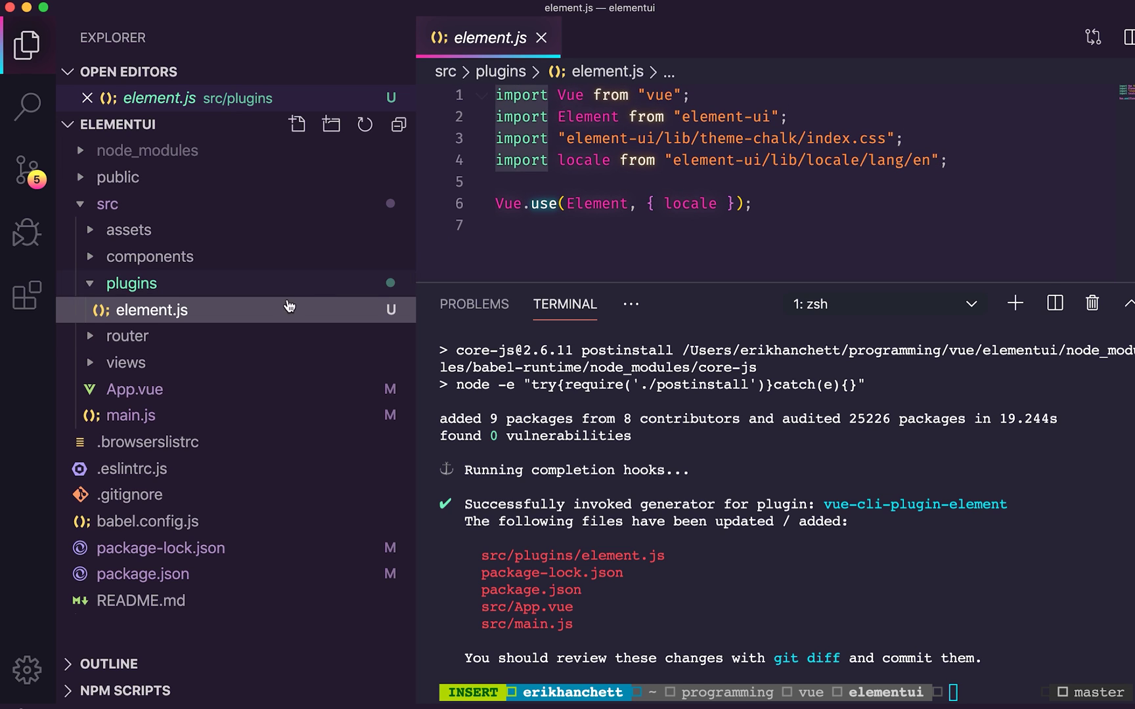
Step: Review App.vue's template and main.js's plugin import
click(174, 393)
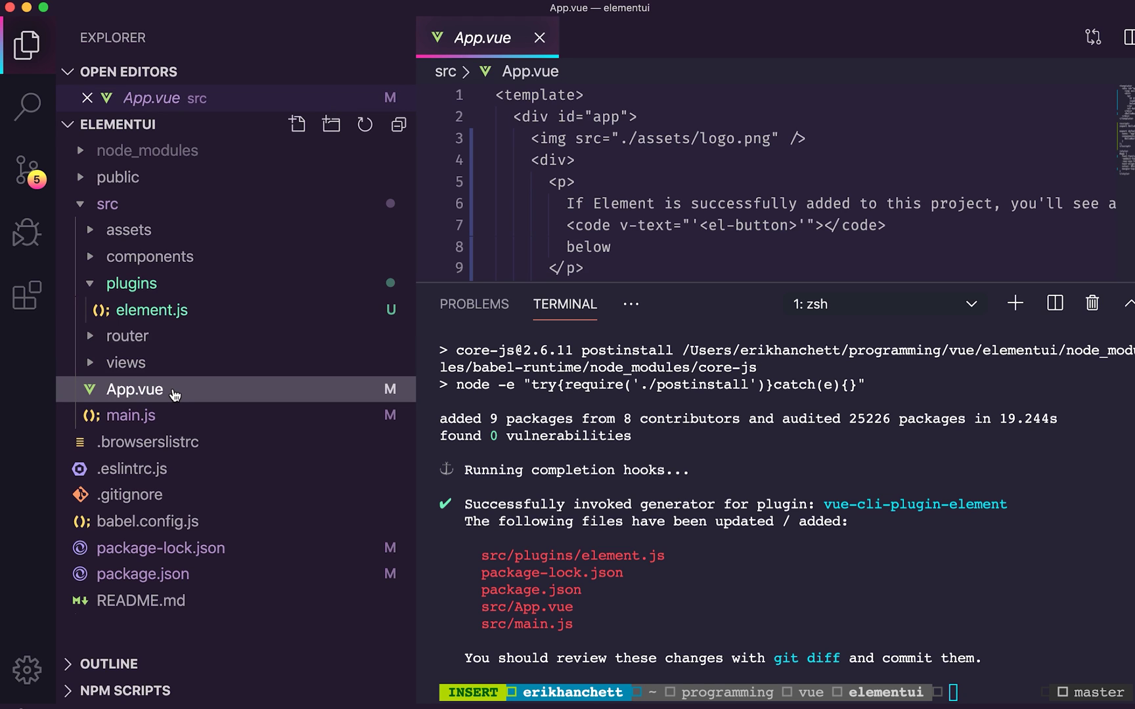
click(170, 419)
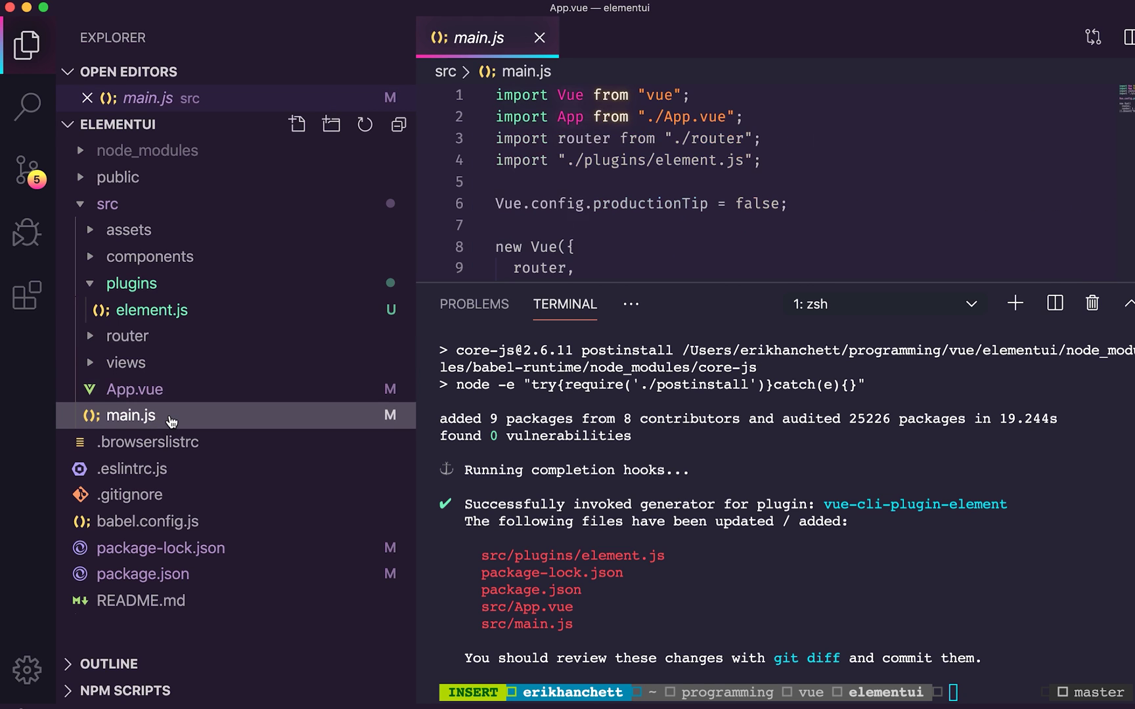
scroll(702, 131, down, 5)
scroll(706, 133, up, 5)
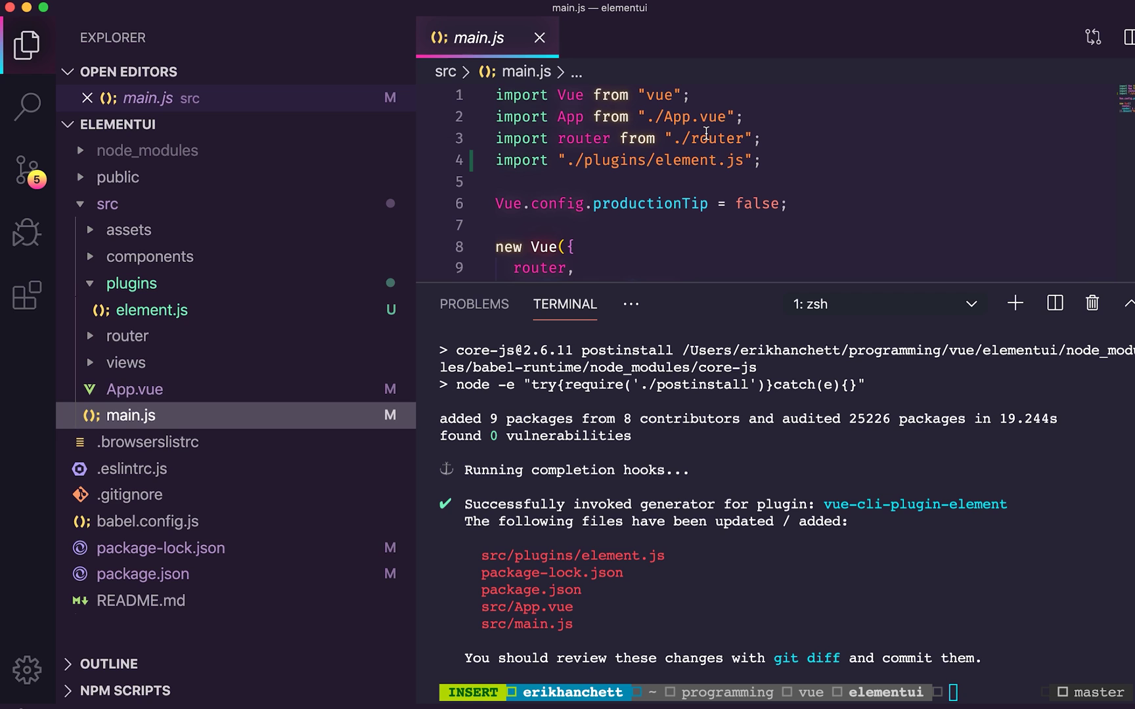
scroll(660, 181, down, 3)
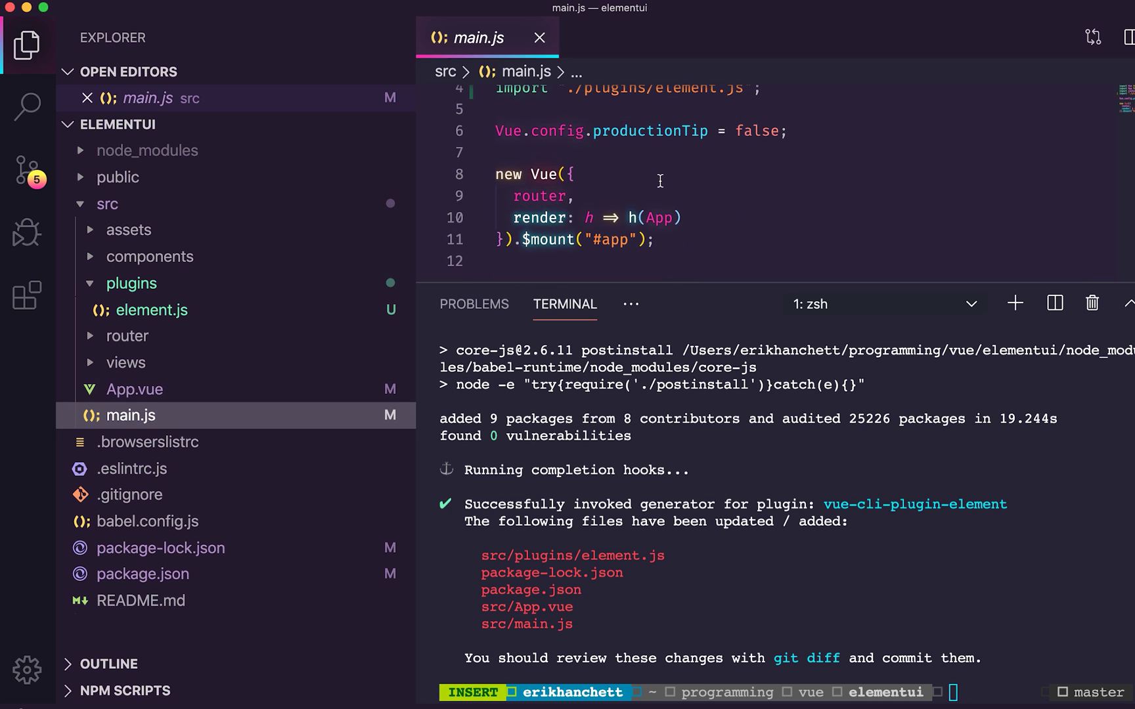
scroll(660, 180, up, 3)
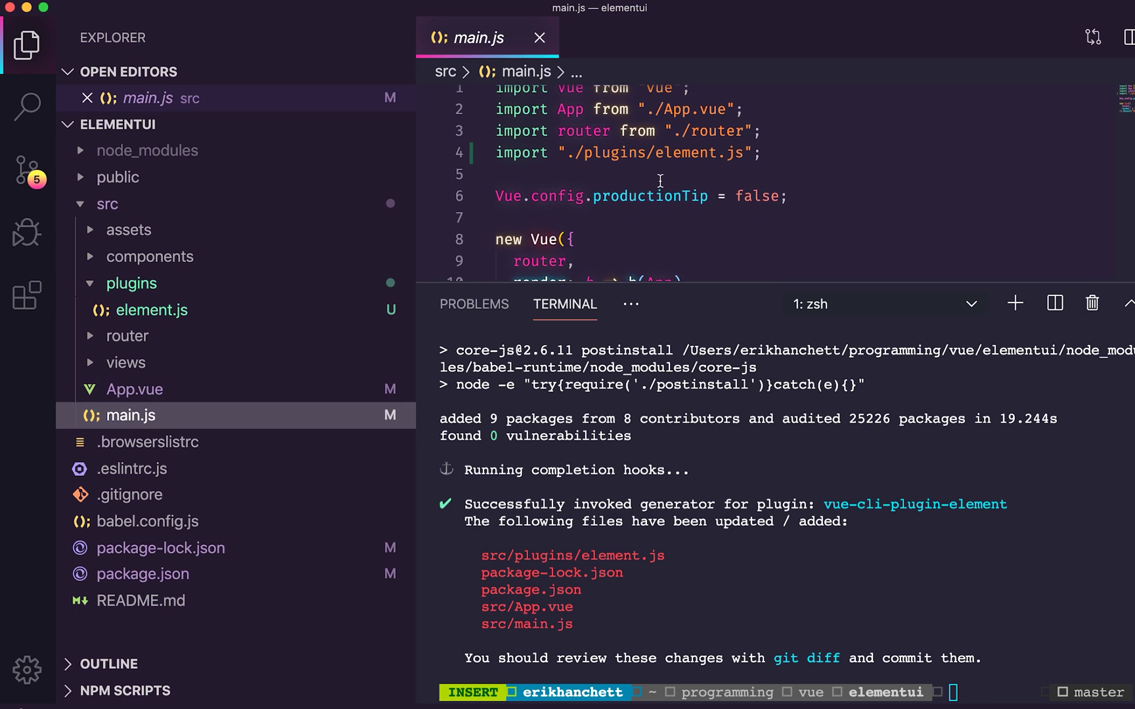
Step: Start the dev server with 'npm run serve' in the terminal
click(674, 408)
text(npm run serve)
key(Return)
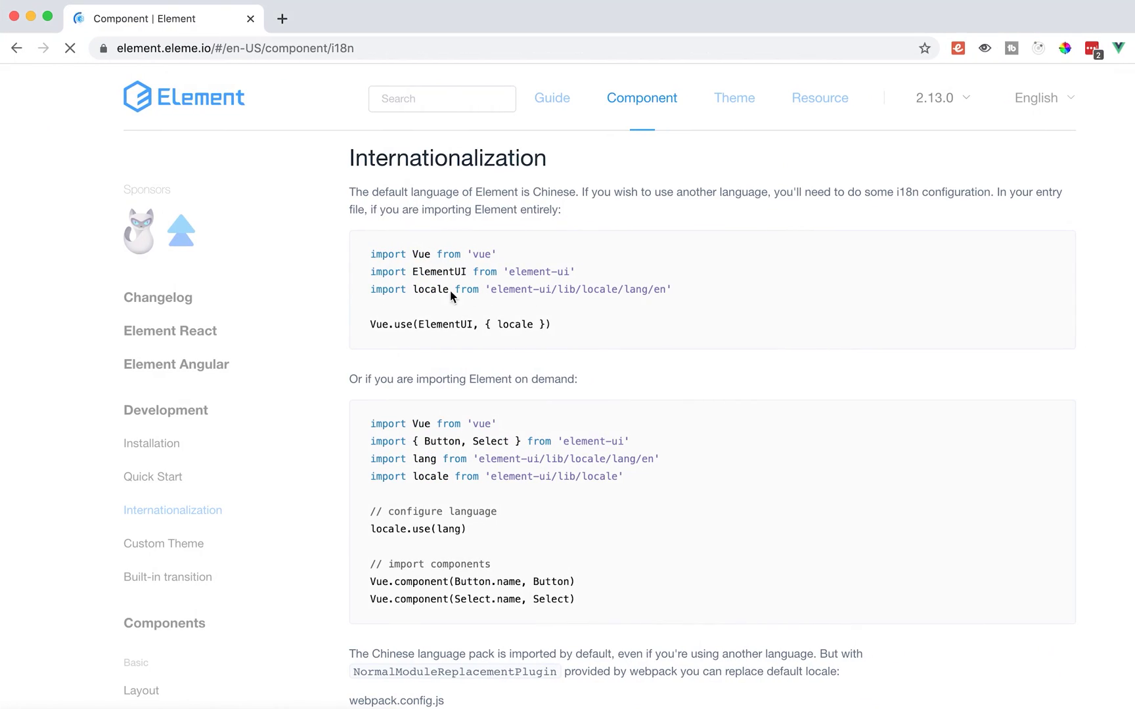
Step: Open the Custom Theme docs page and read through it to the bottom
scroll(293, 304, down, 3)
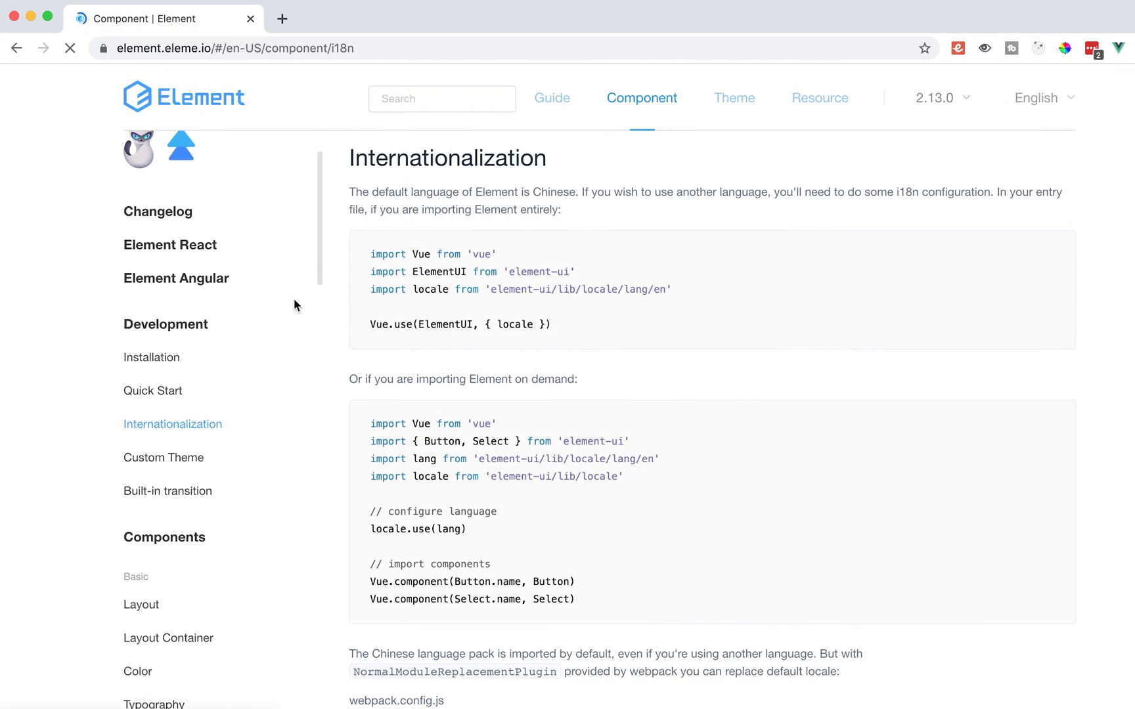
scroll(293, 304, down, 2)
click(192, 396)
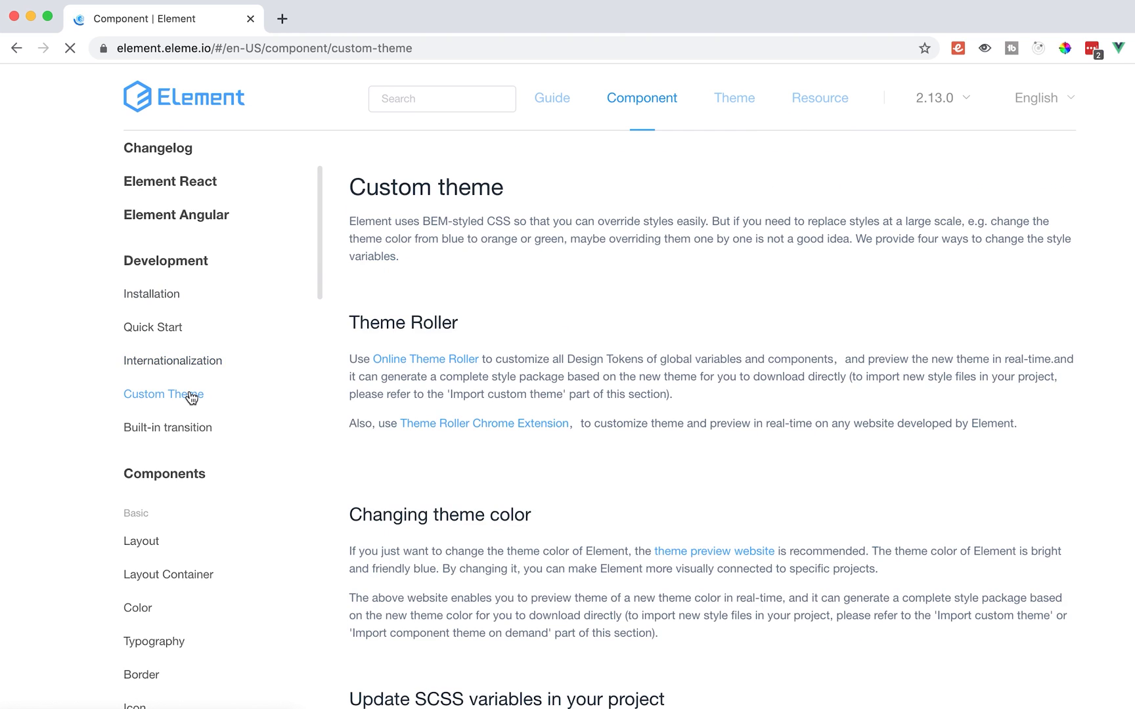
scroll(532, 316, down, 5)
scroll(532, 314, down, 10)
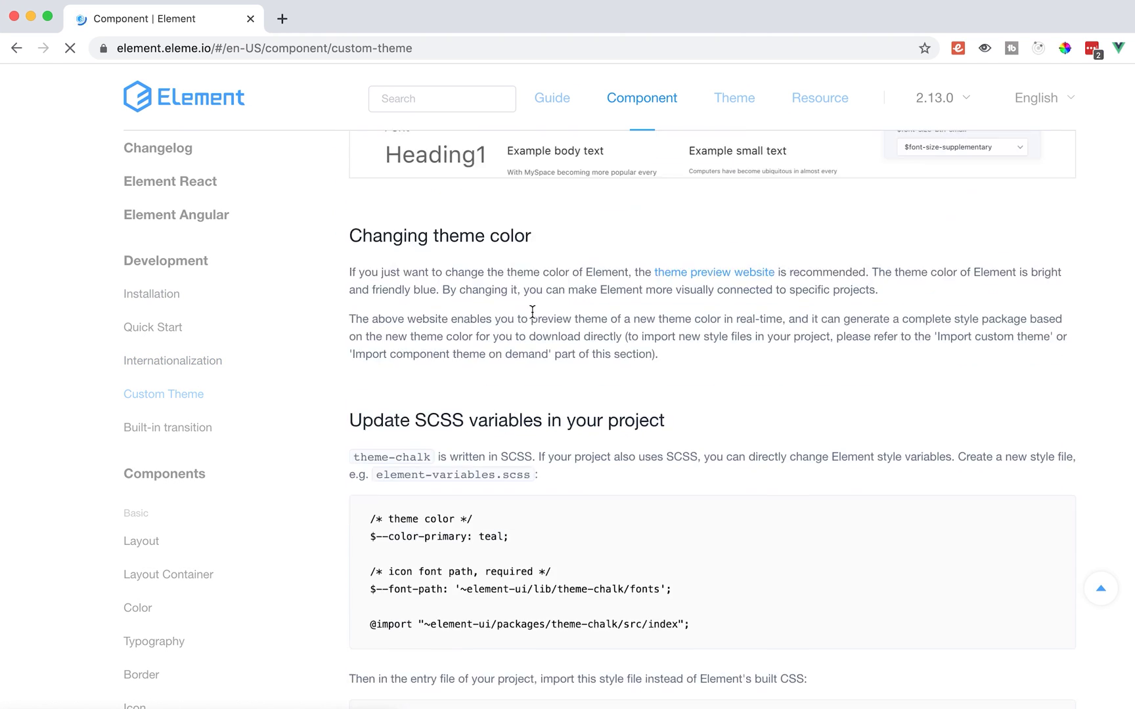
scroll(532, 314, down, 2)
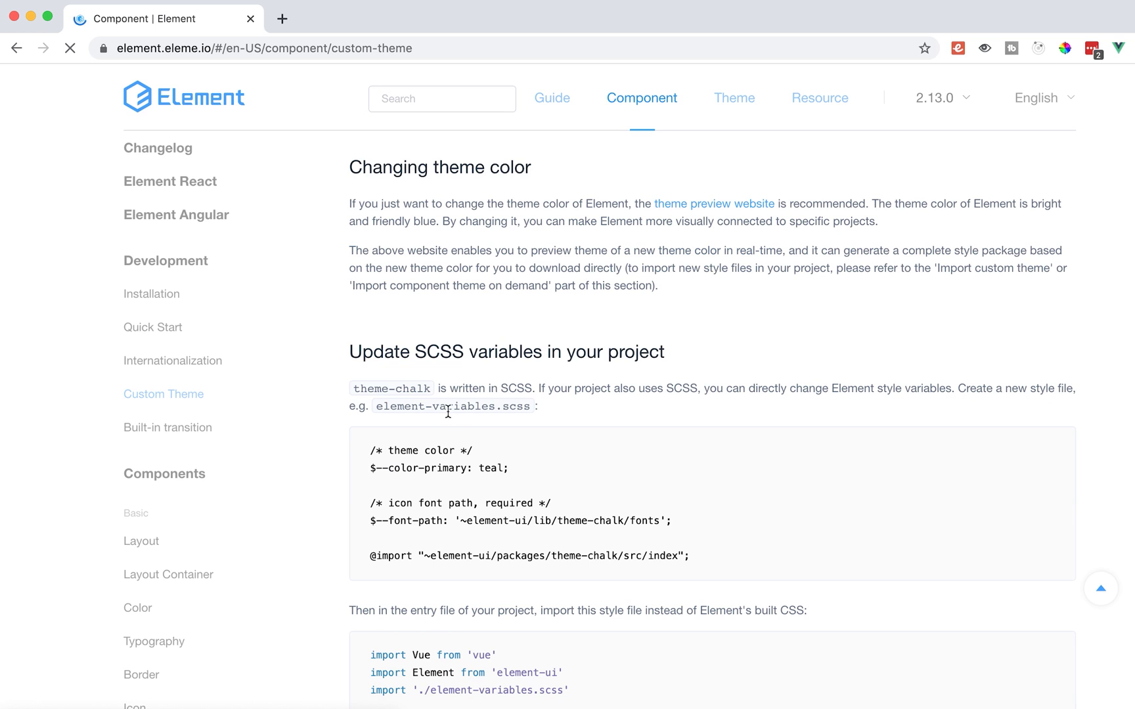
scroll(548, 411, down, 3)
scroll(549, 410, down, 2)
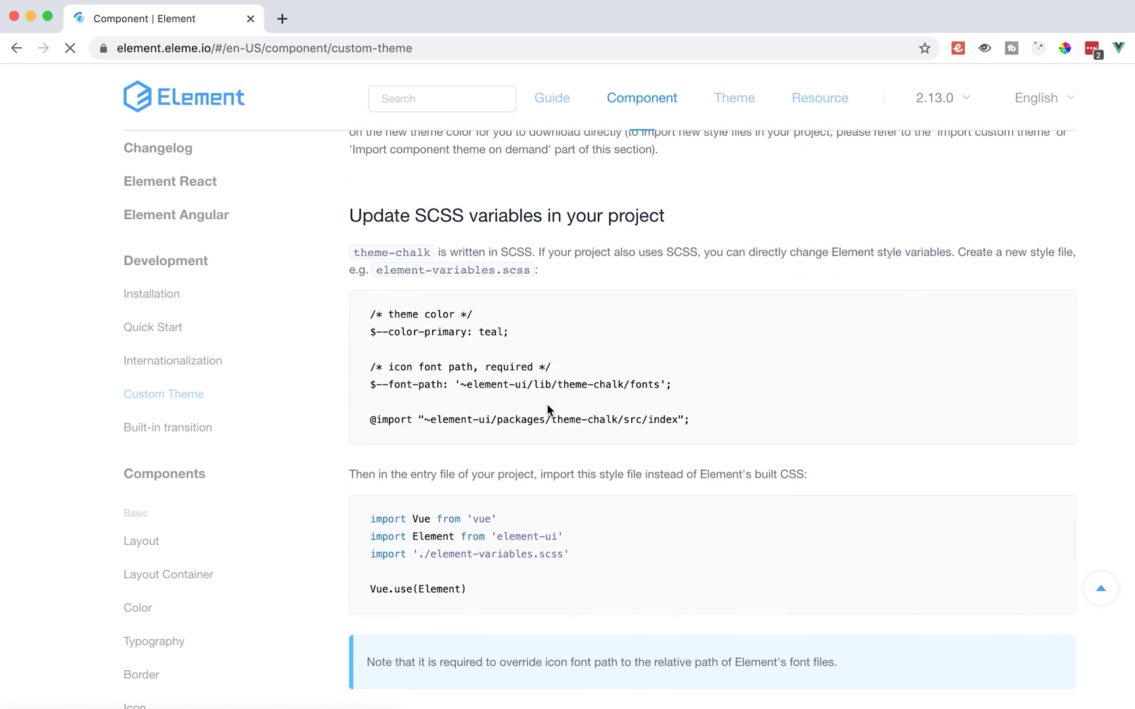
scroll(548, 411, down, 2)
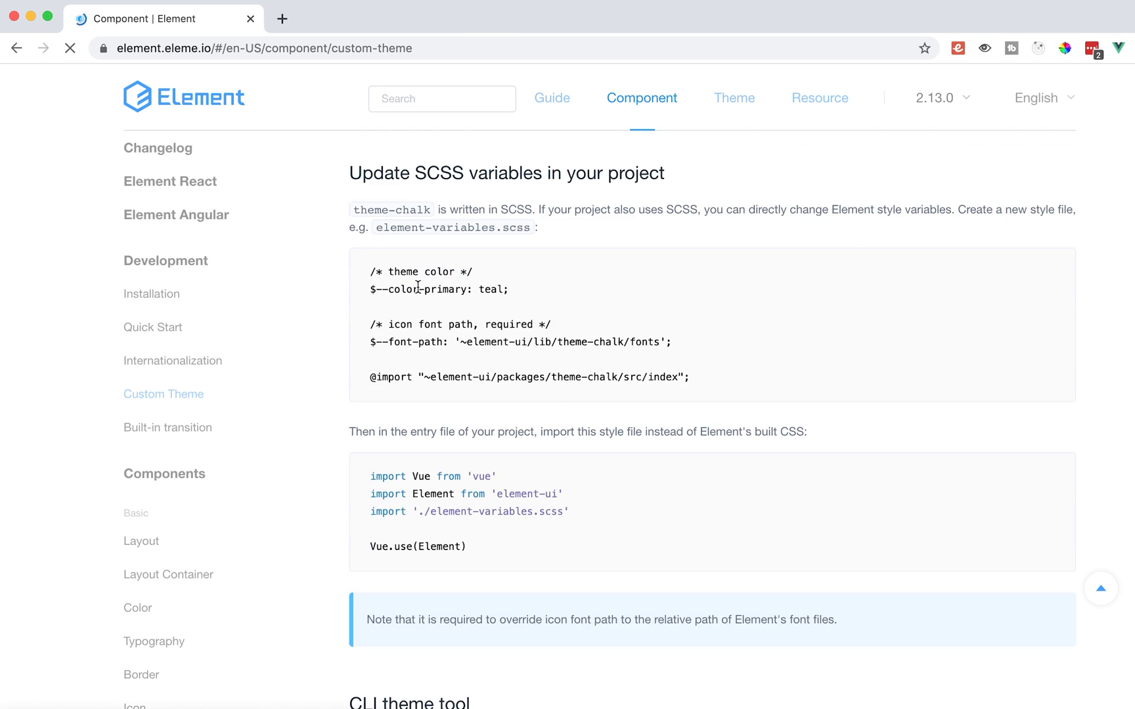
scroll(418, 287, down, 2)
scroll(400, 253, down, 15)
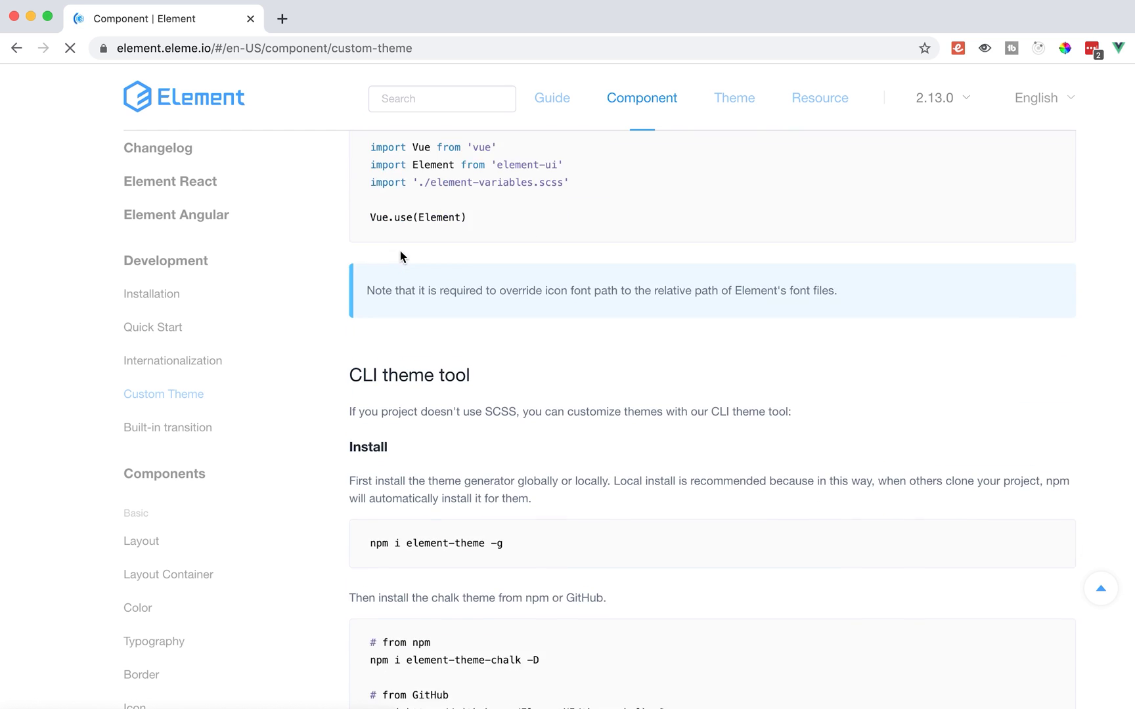
scroll(400, 252, down, 2)
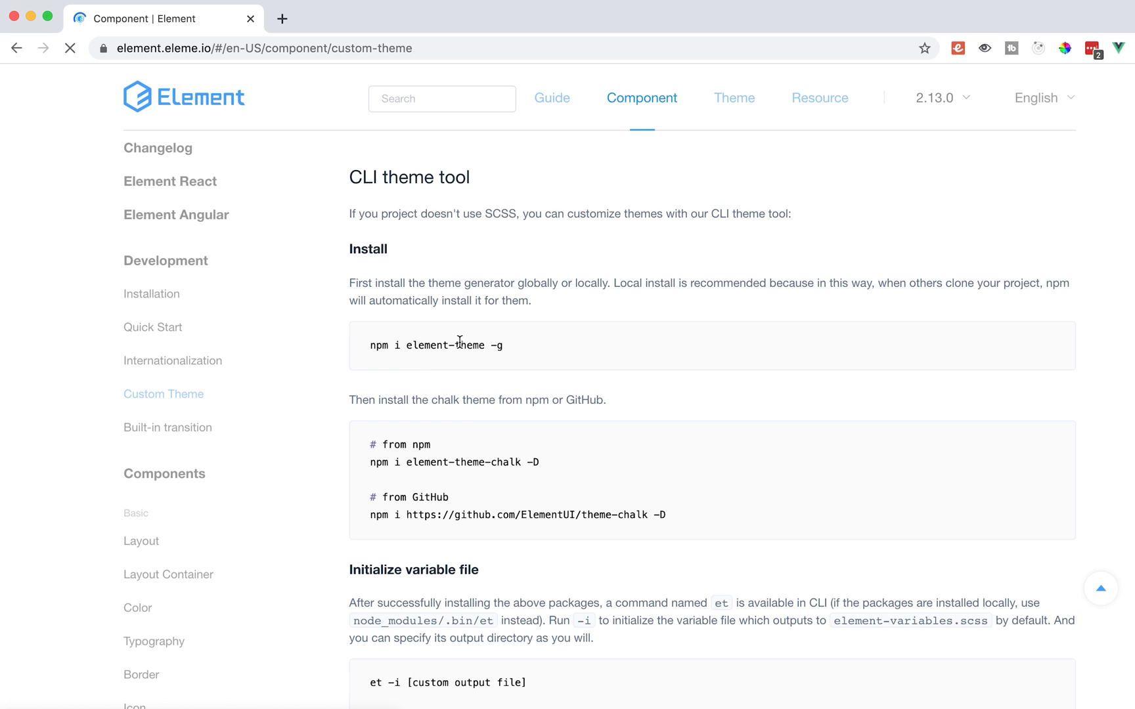
scroll(459, 341, down, 7)
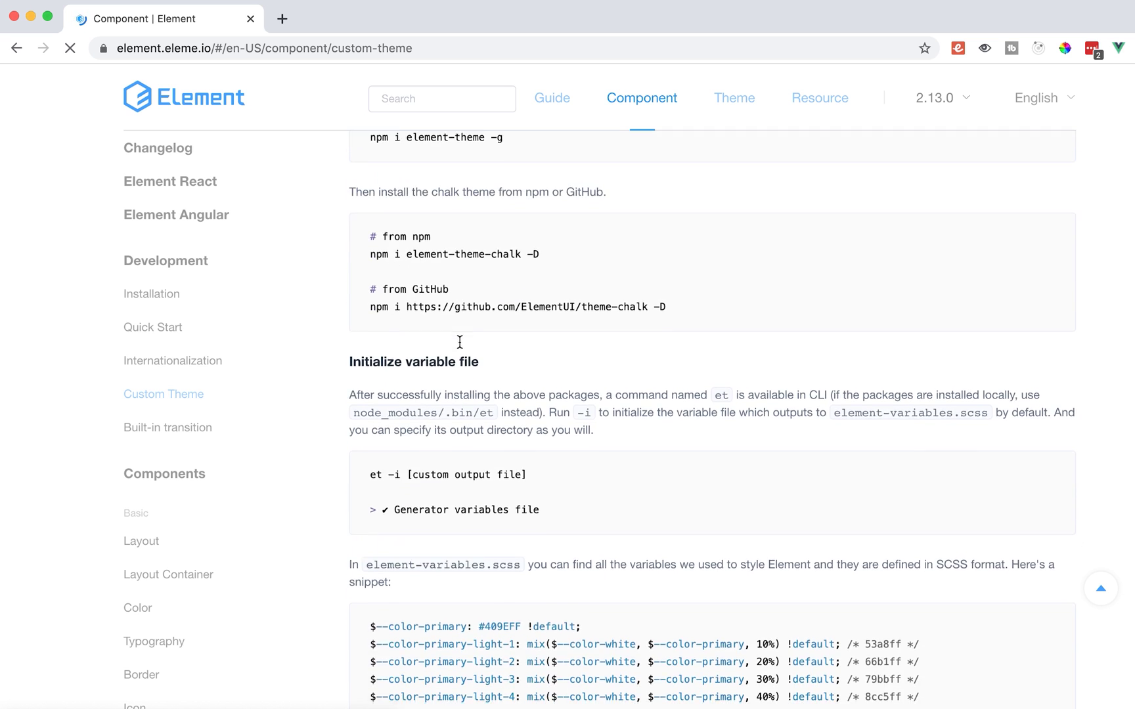
scroll(459, 341, down, 5)
scroll(459, 342, up, 9)
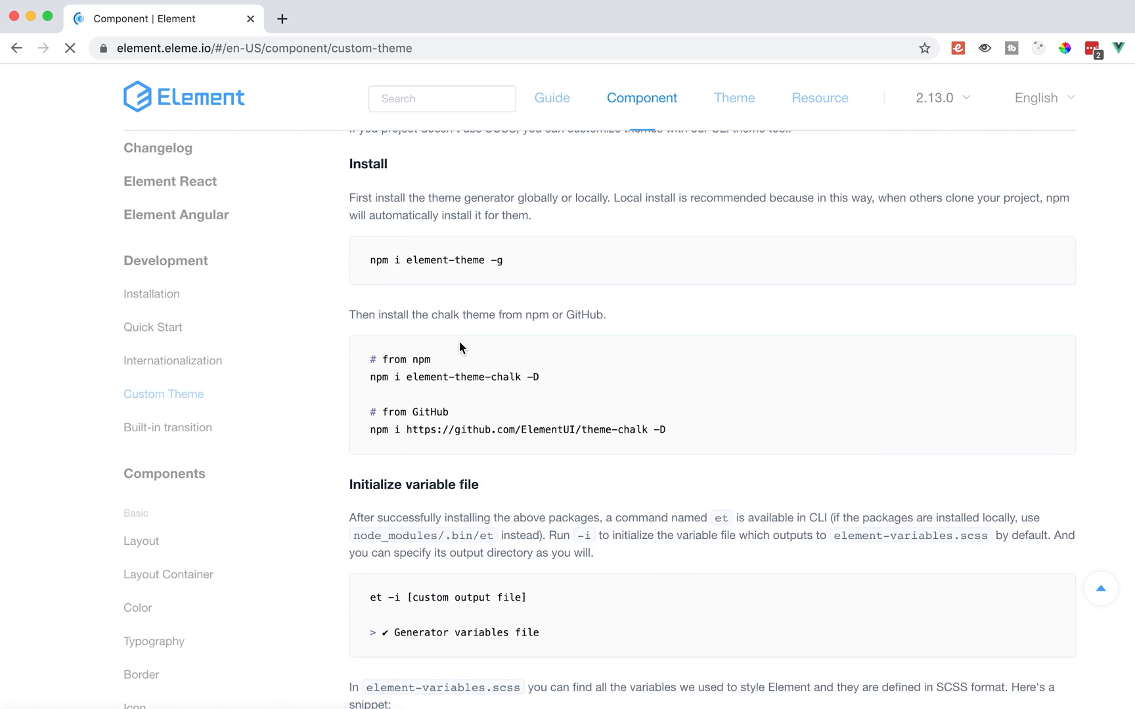
scroll(459, 342, up, 1)
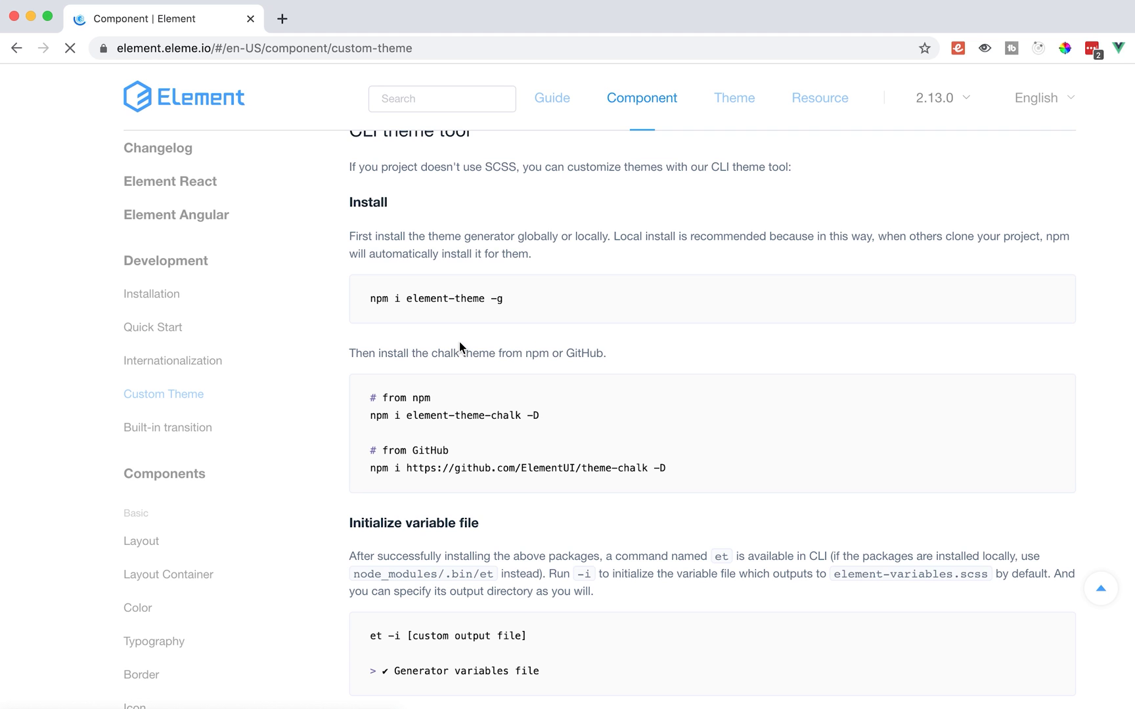
Step: Open the Built-in transition page from the sidebar
scroll(459, 346, down, 10)
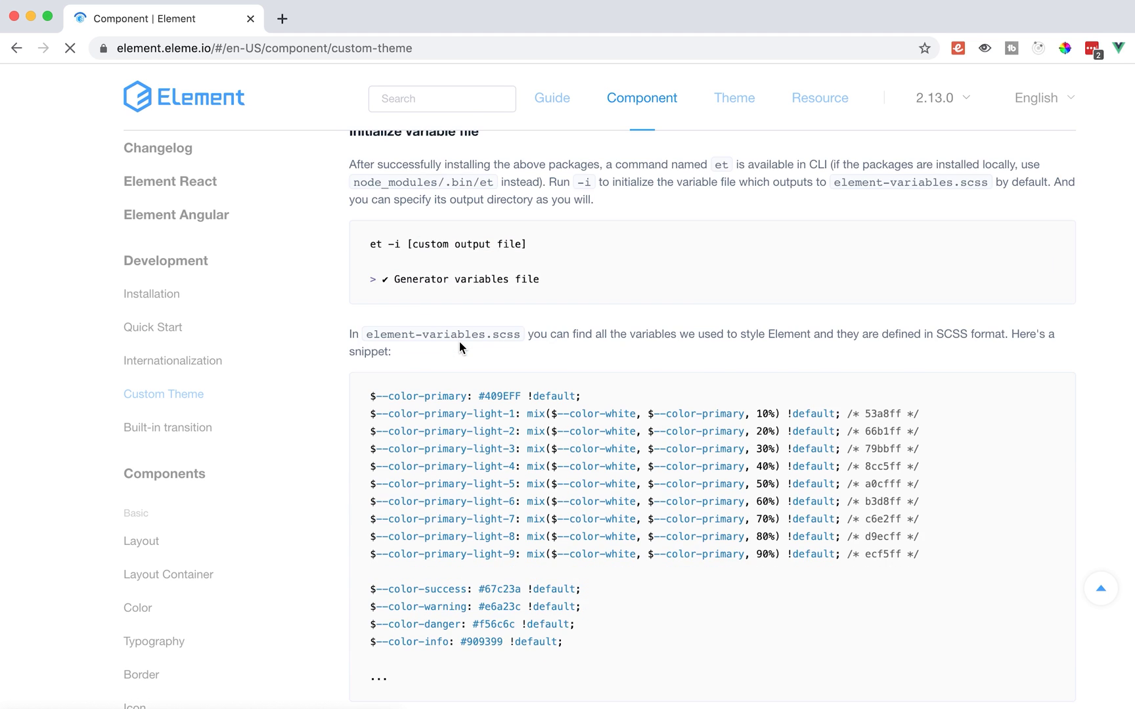
scroll(459, 341, down, 15)
scroll(460, 348, down, 13)
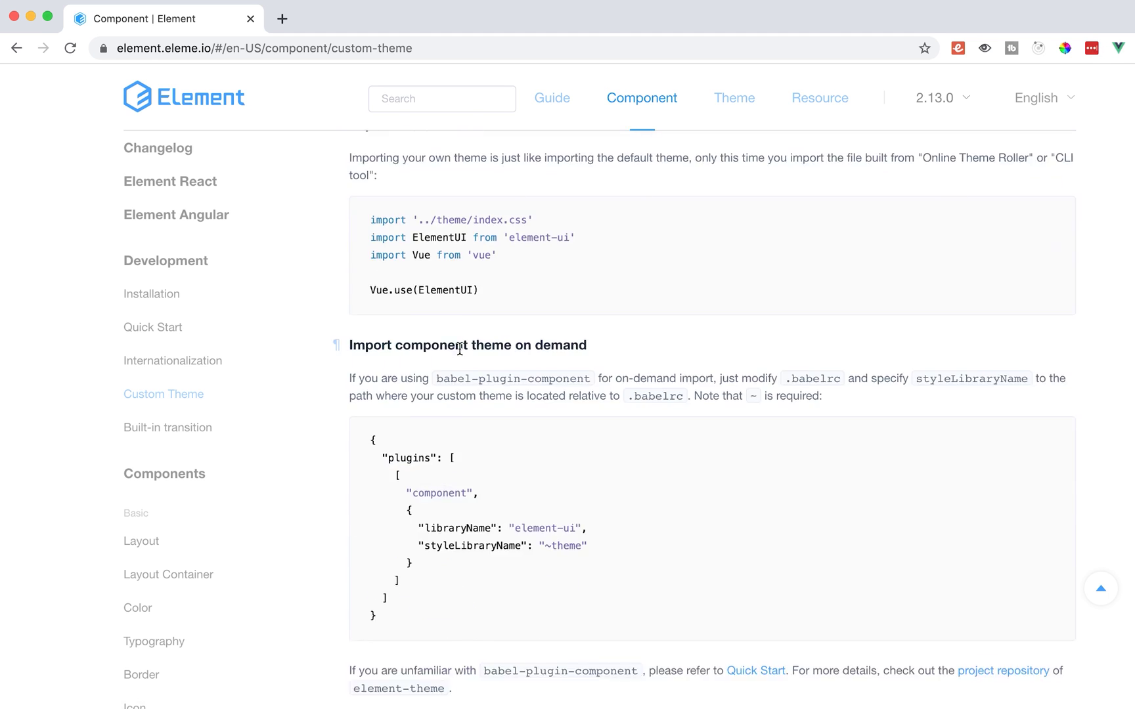
click(210, 437)
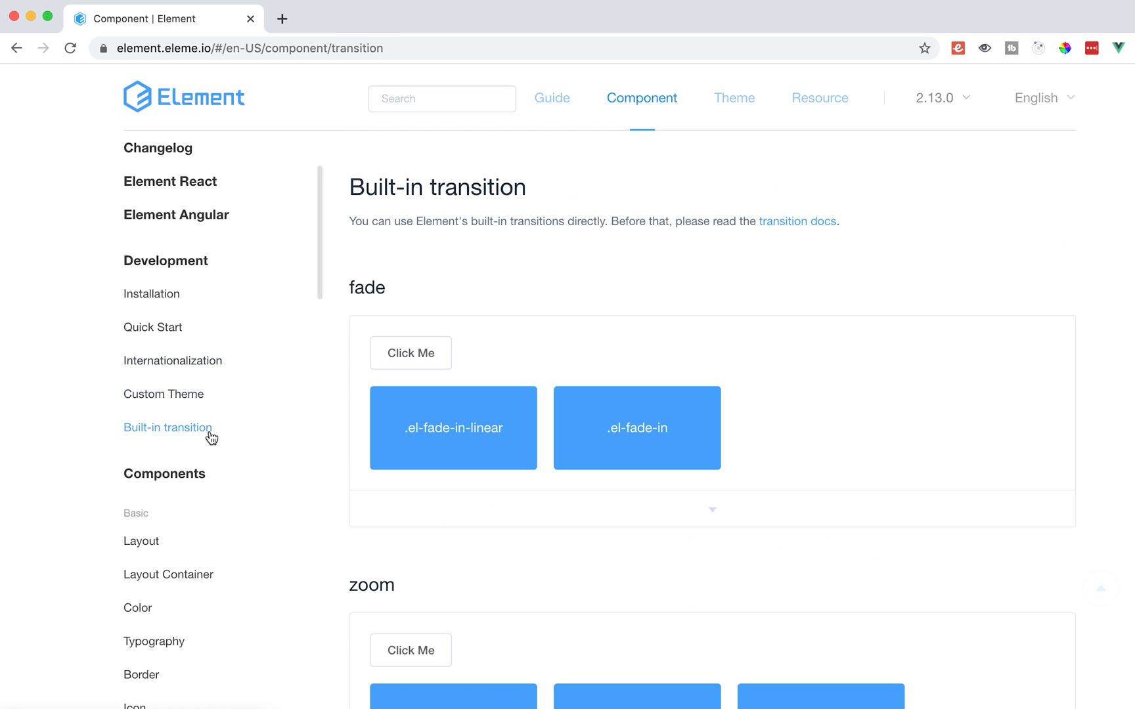
click(427, 352)
click(428, 353)
click(429, 353)
click(428, 354)
click(429, 353)
click(428, 353)
scroll(274, 394, down, 4)
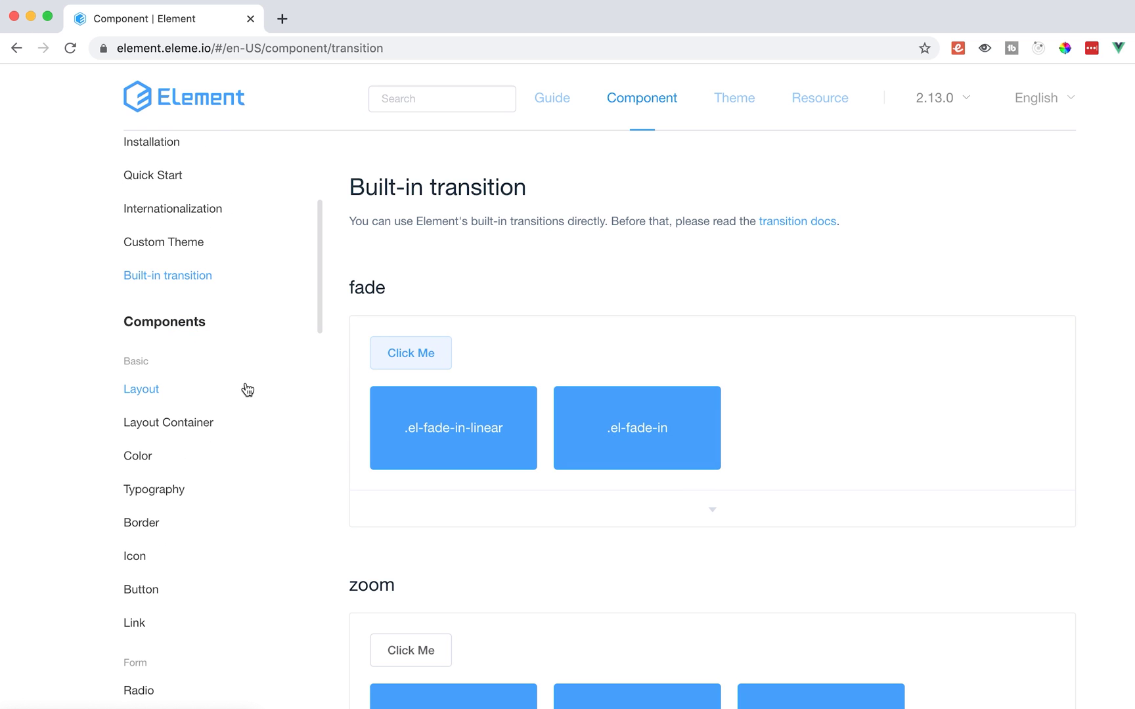
scroll(246, 388, down, 2)
scroll(247, 390, down, 20)
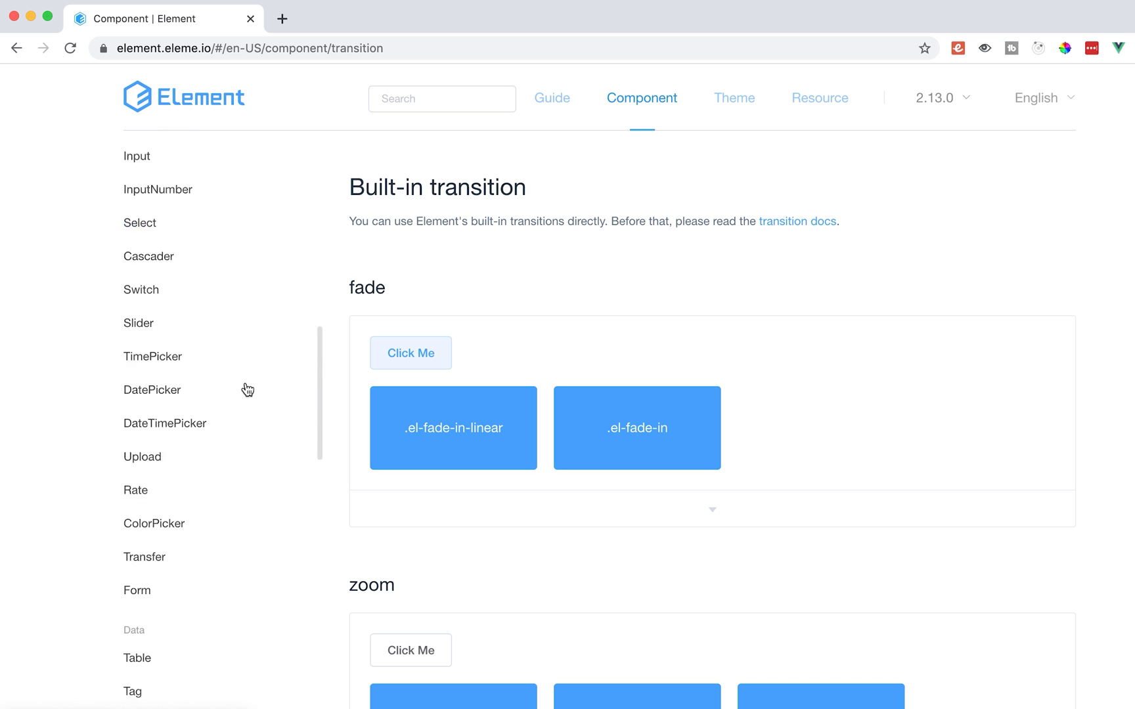
scroll(247, 390, up, 15)
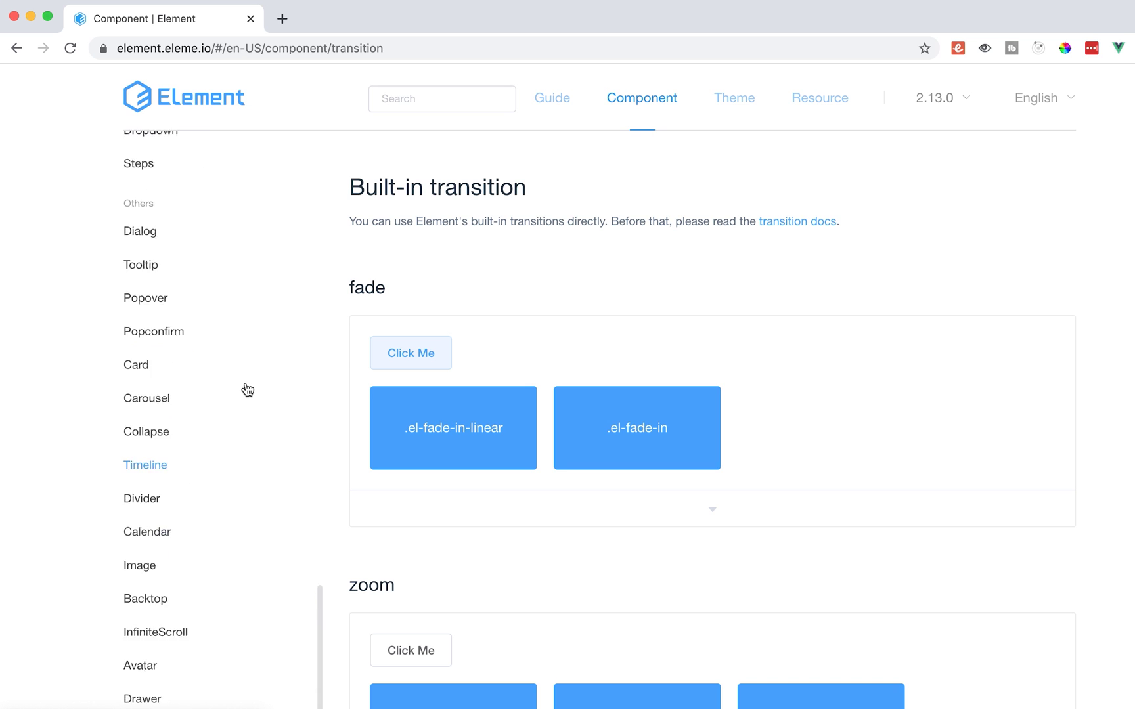
scroll(247, 390, up, 10)
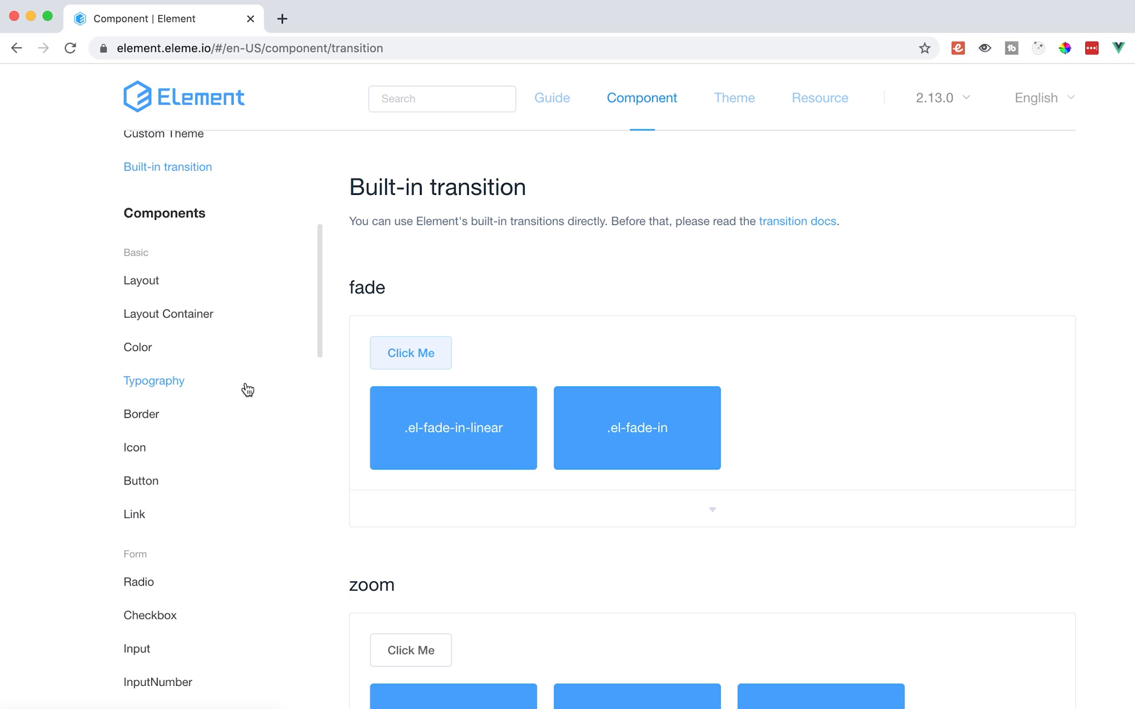
Step: Search 'vuetify' in a new tab and open the vuetifyjs.com site
key(super+t)
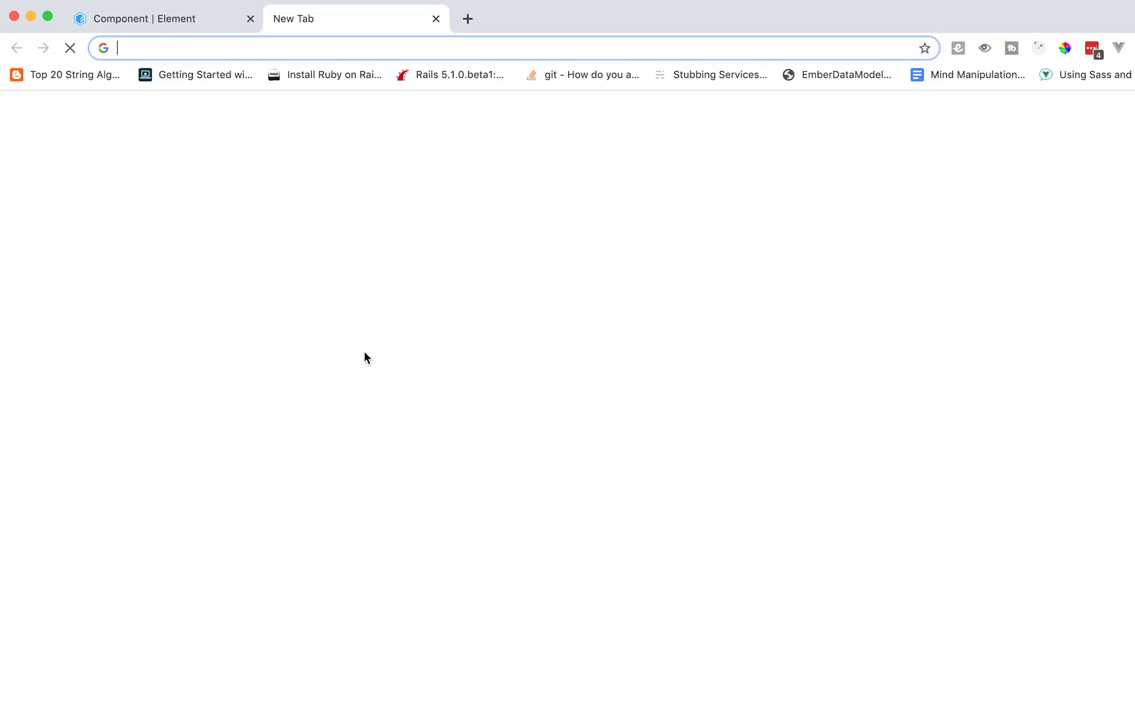
text(vuetf)
key(BackSpace)
text(ify)
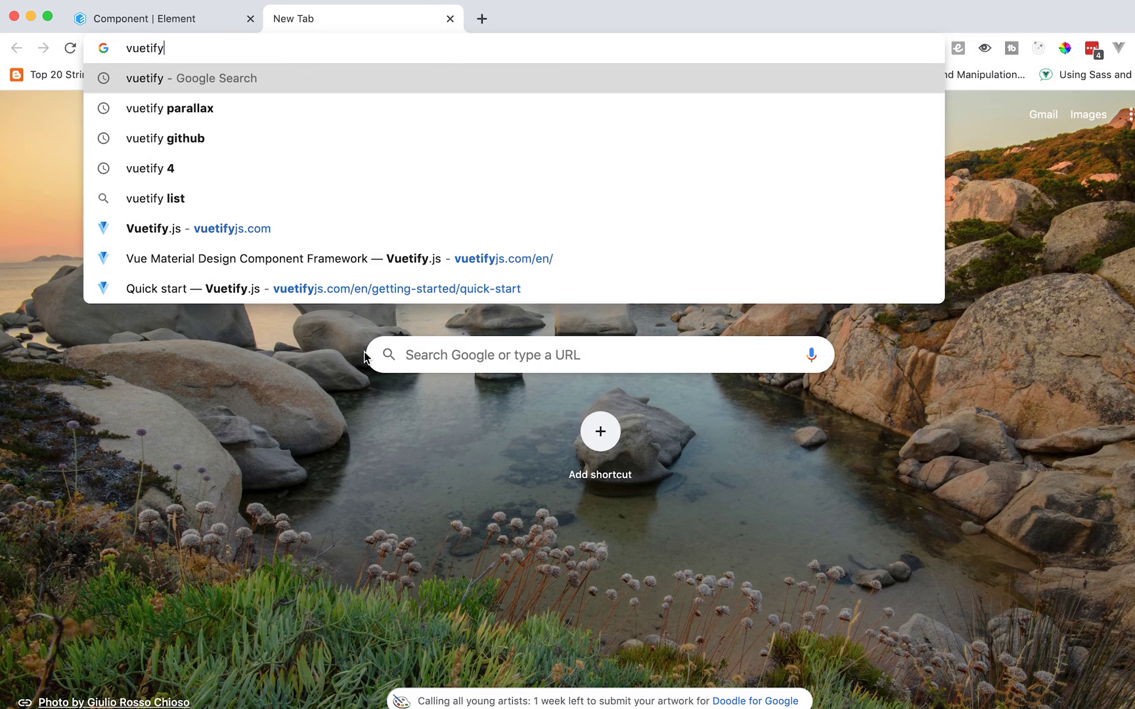
key(Return)
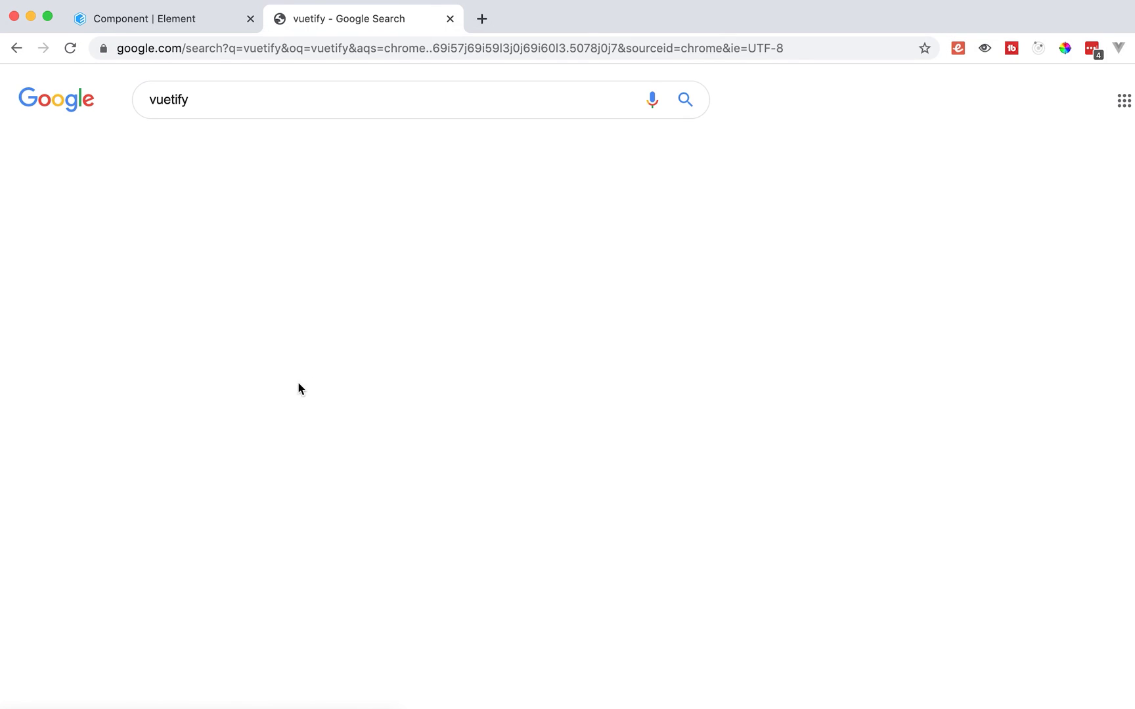
click(219, 239)
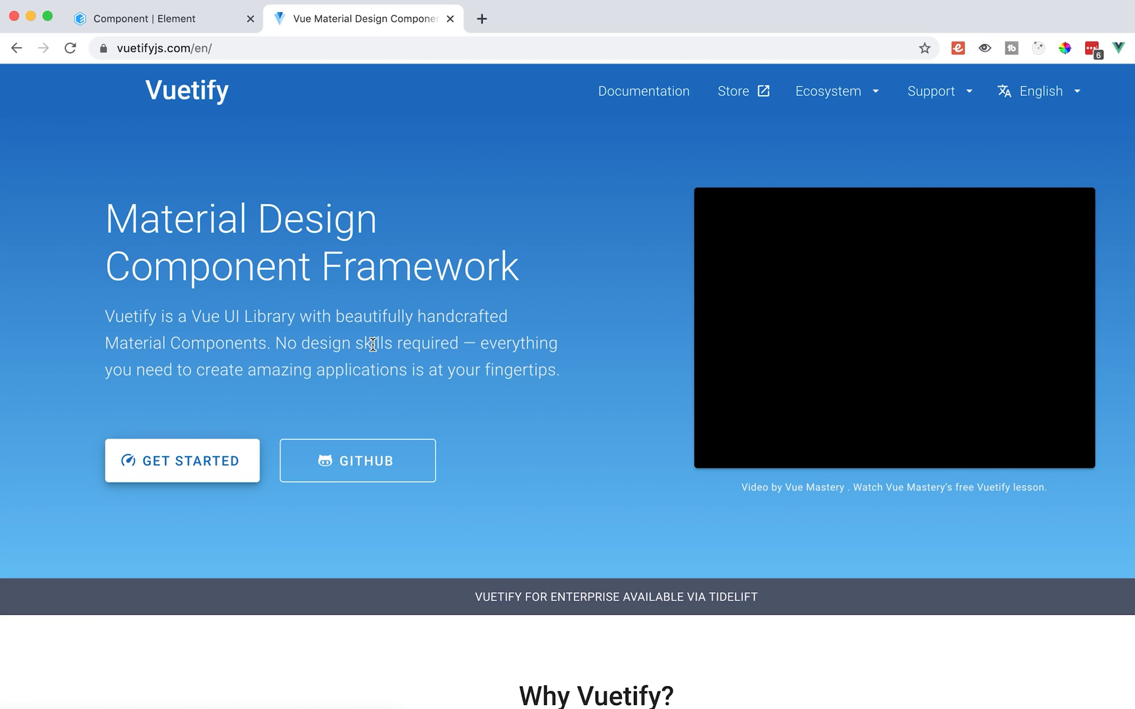
Step: Compare Element UI's 86+ and Vuetify's 82+ component counts in the Vue Framework Comparison 2020 table
scroll(373, 348, down, 8)
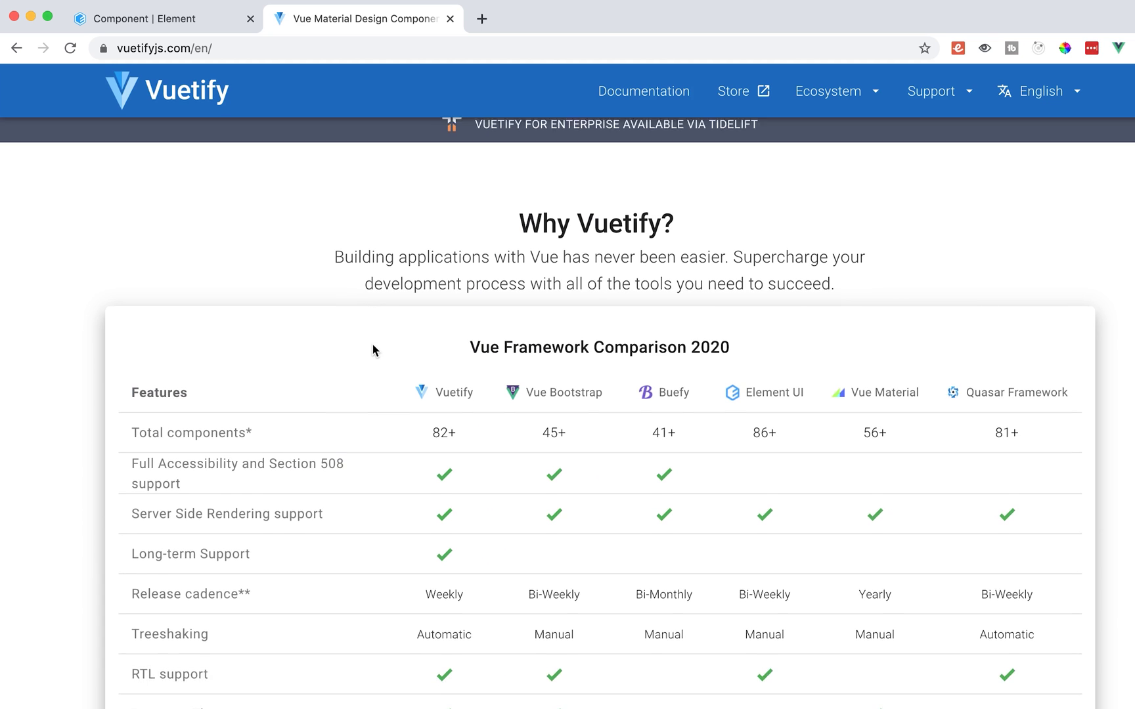
scroll(372, 344, down, 1)
scroll(373, 344, up, 1)
scroll(372, 344, down, 1)
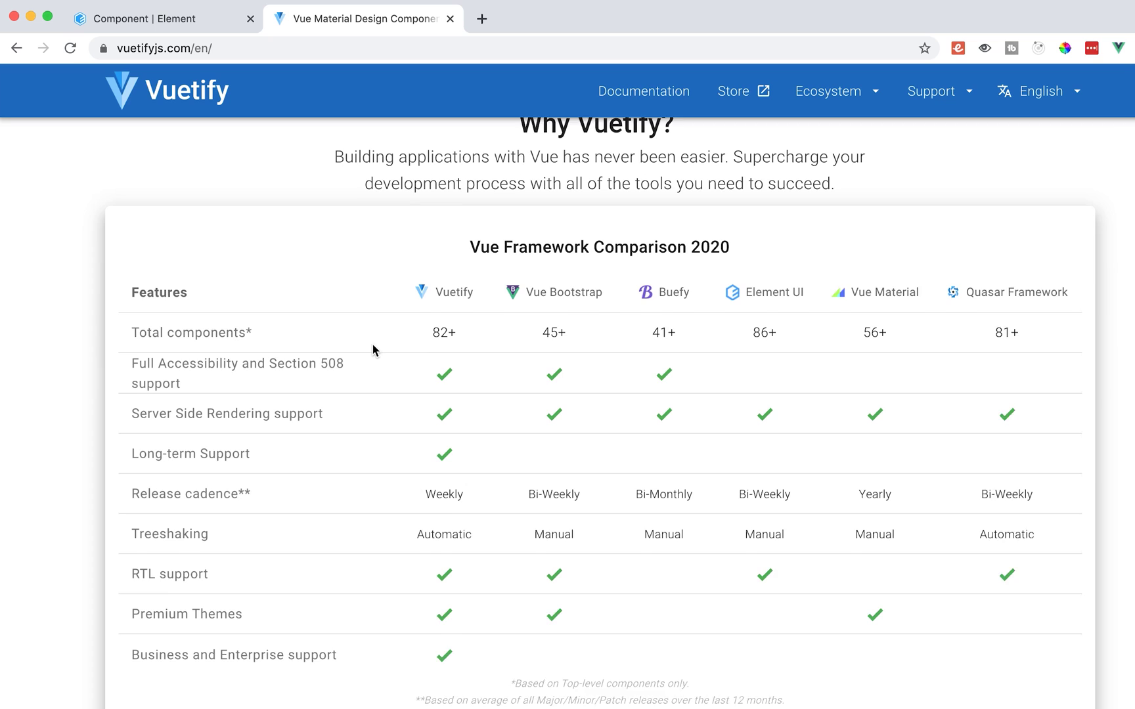
scroll(372, 349, down, 1)
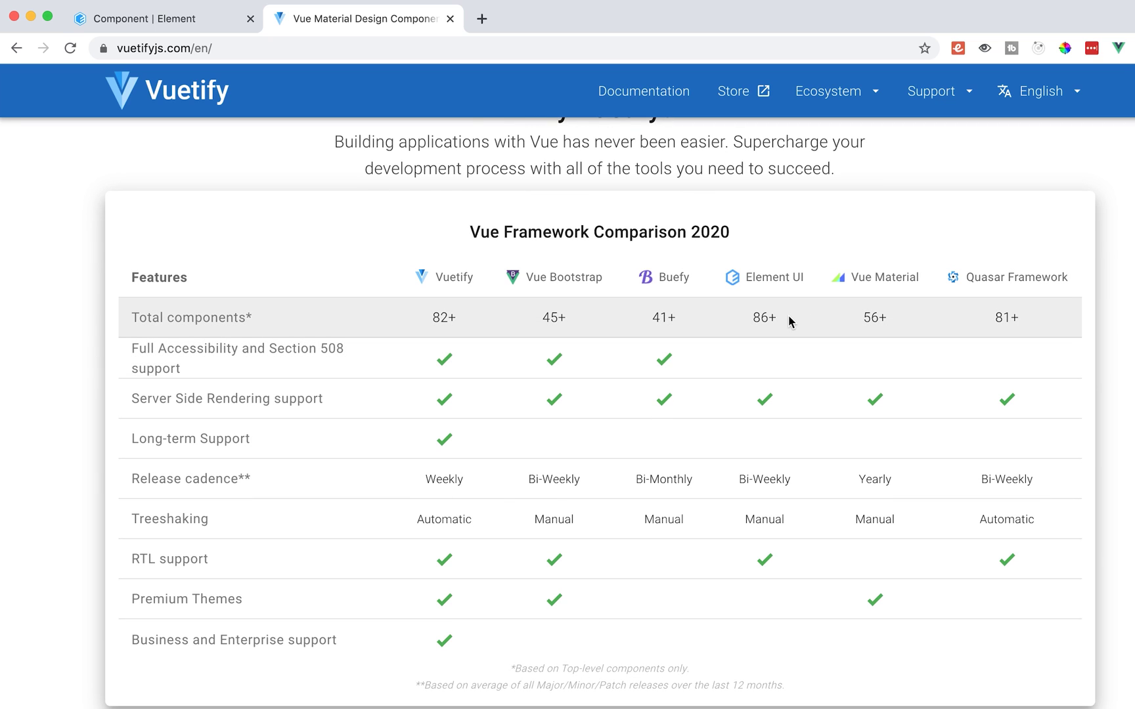
drag(778, 320, 750, 320)
click(459, 319)
drag(459, 319, 432, 319)
click(783, 326)
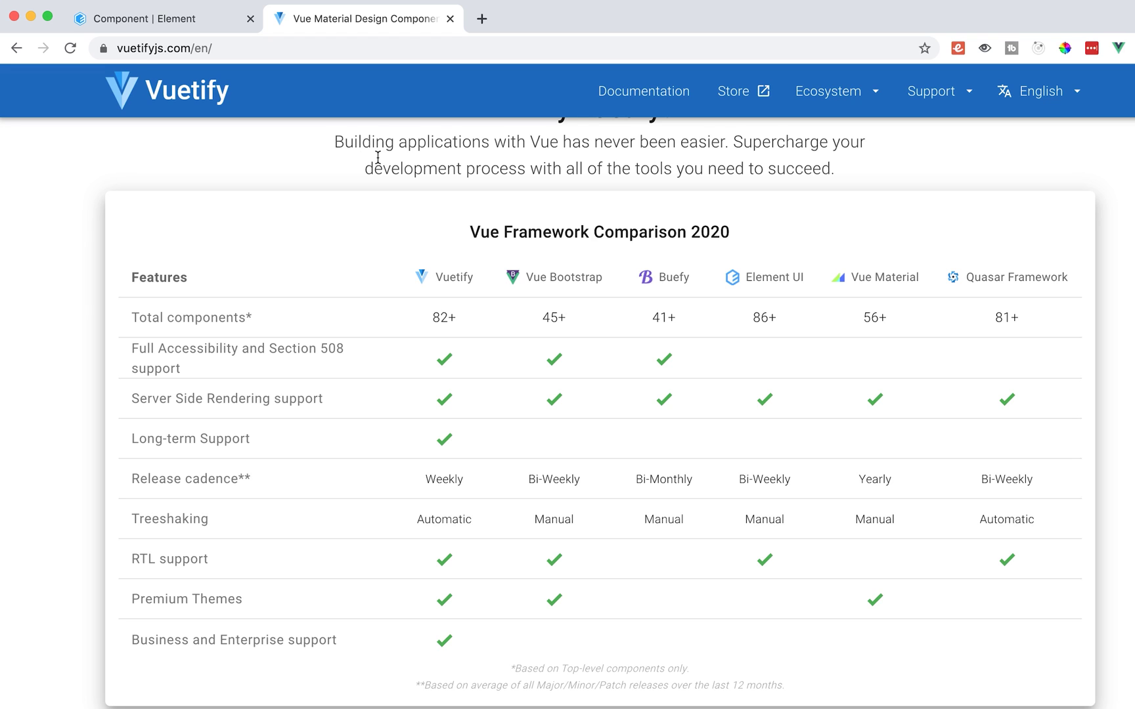
Step: Back in Element docs, browse the Layout Container and Typography pages
click(99, 19)
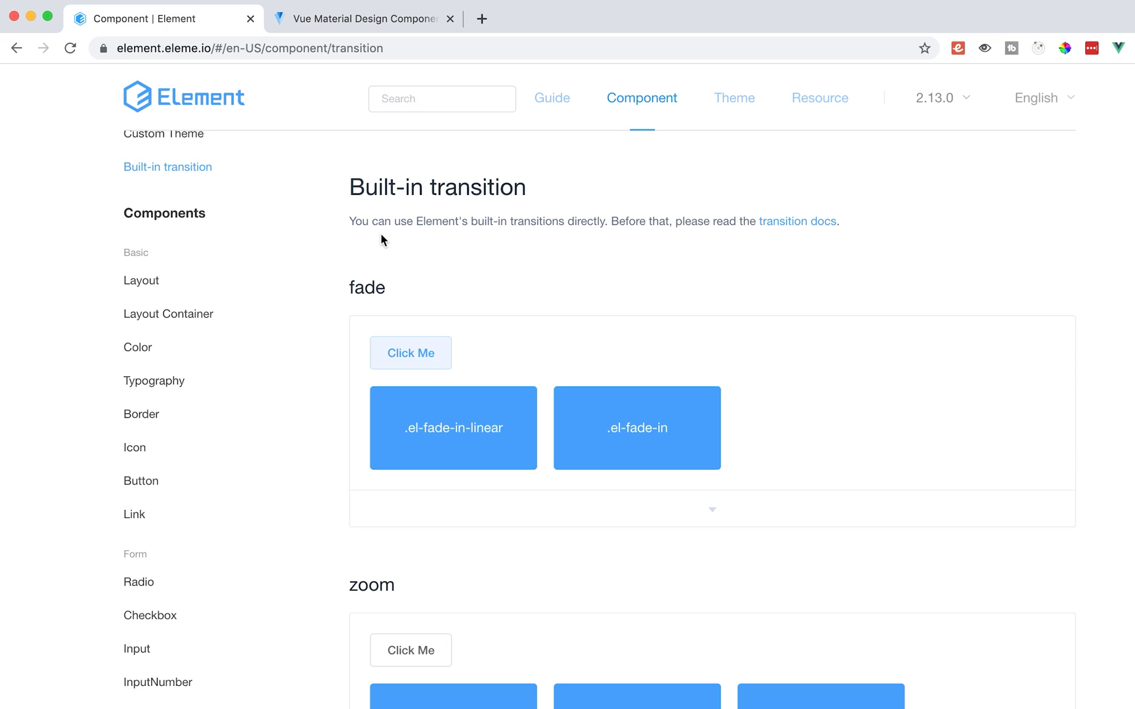
scroll(226, 250, down, 3)
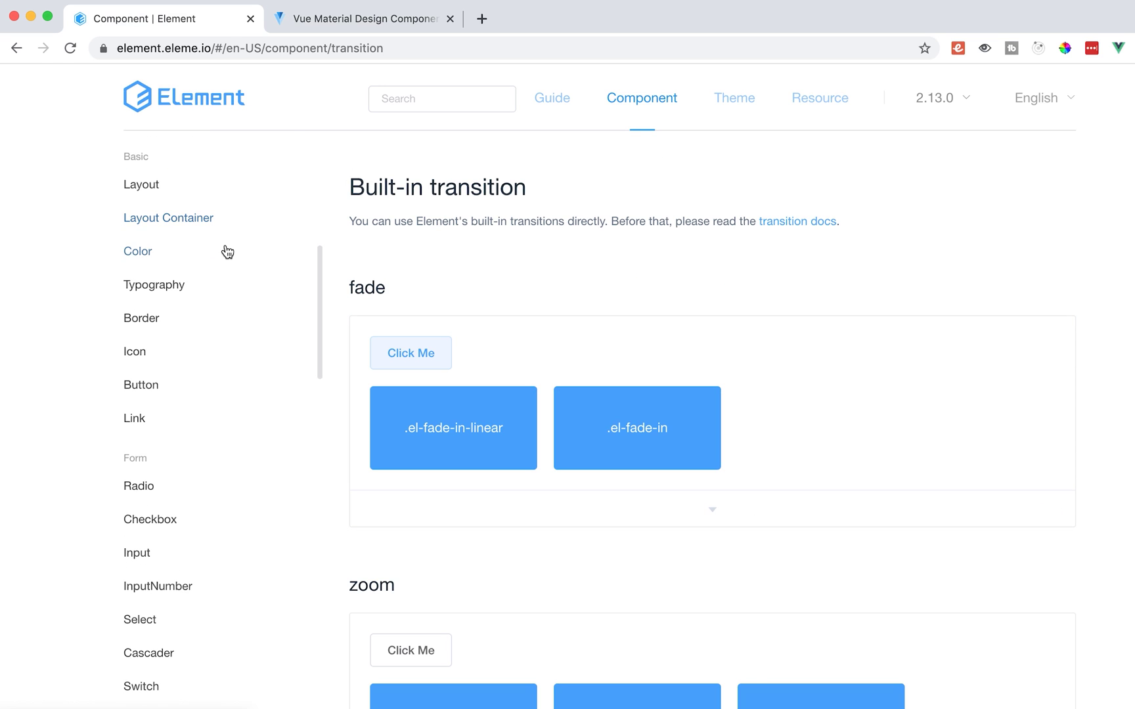
click(177, 222)
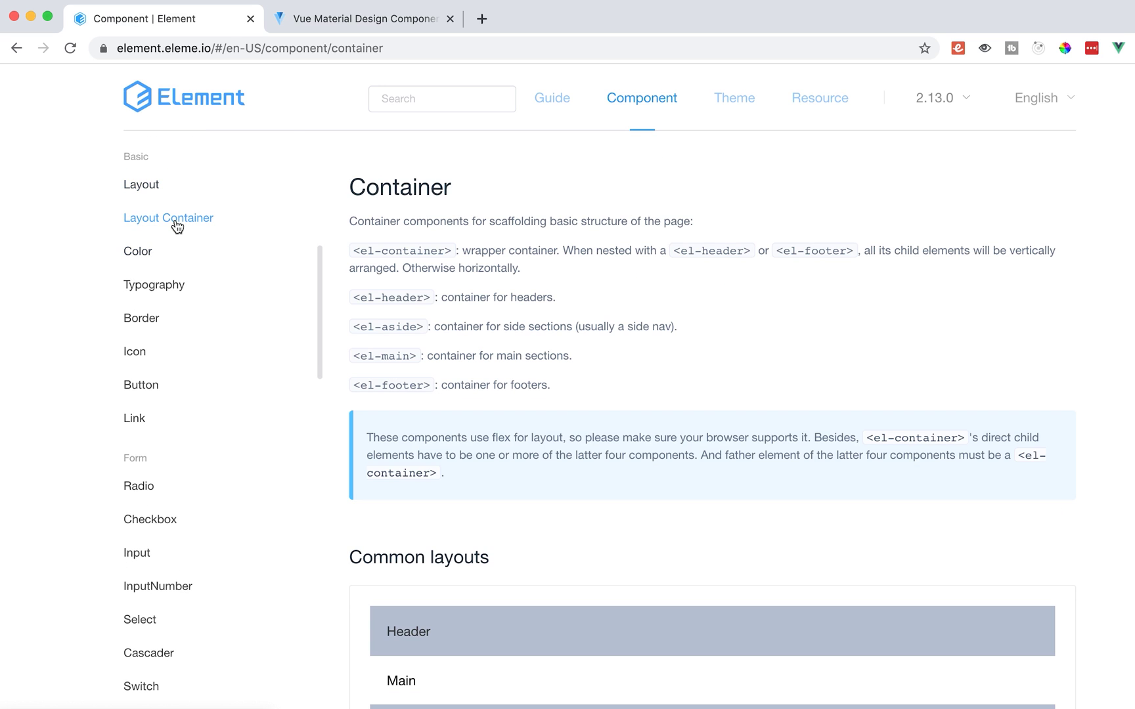
scroll(405, 366, down, 5)
scroll(404, 366, up, 1)
scroll(405, 368, up, 4)
click(158, 285)
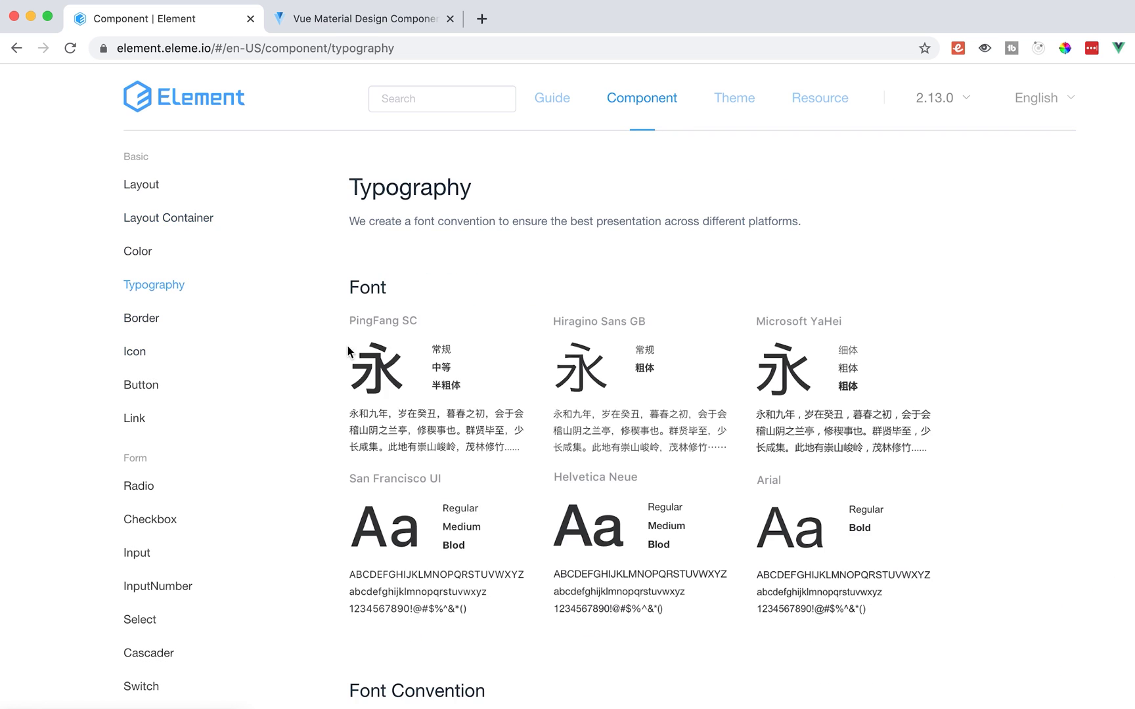
scroll(405, 367, down, 10)
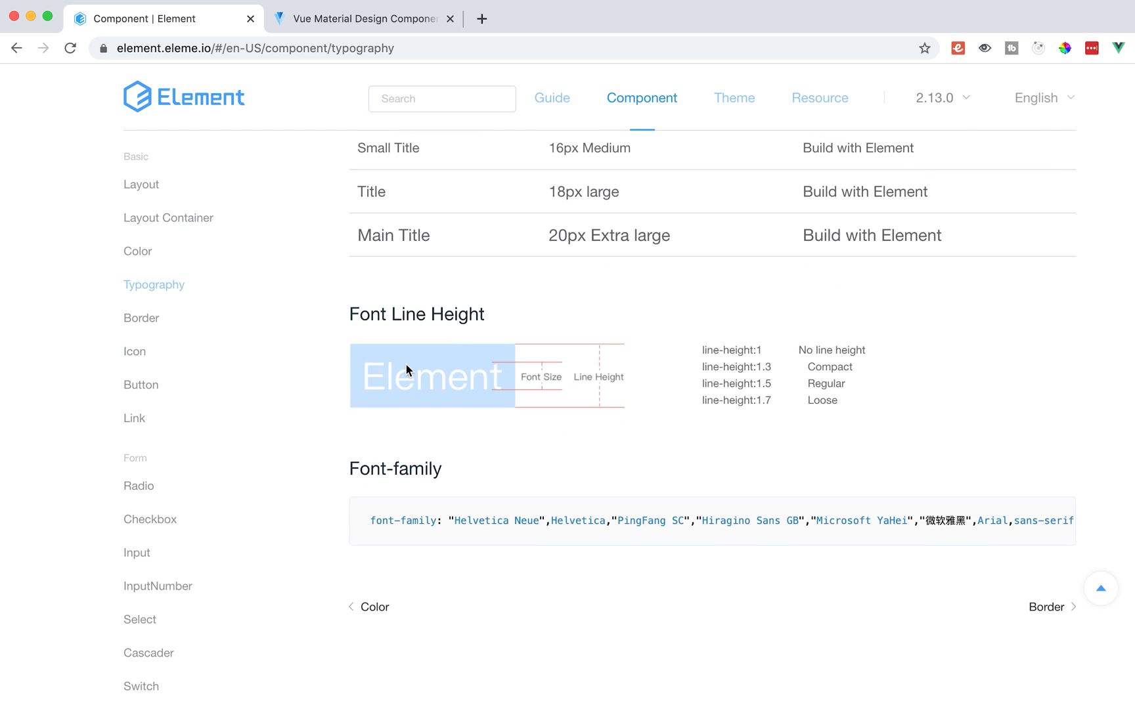
scroll(406, 365, up, 7)
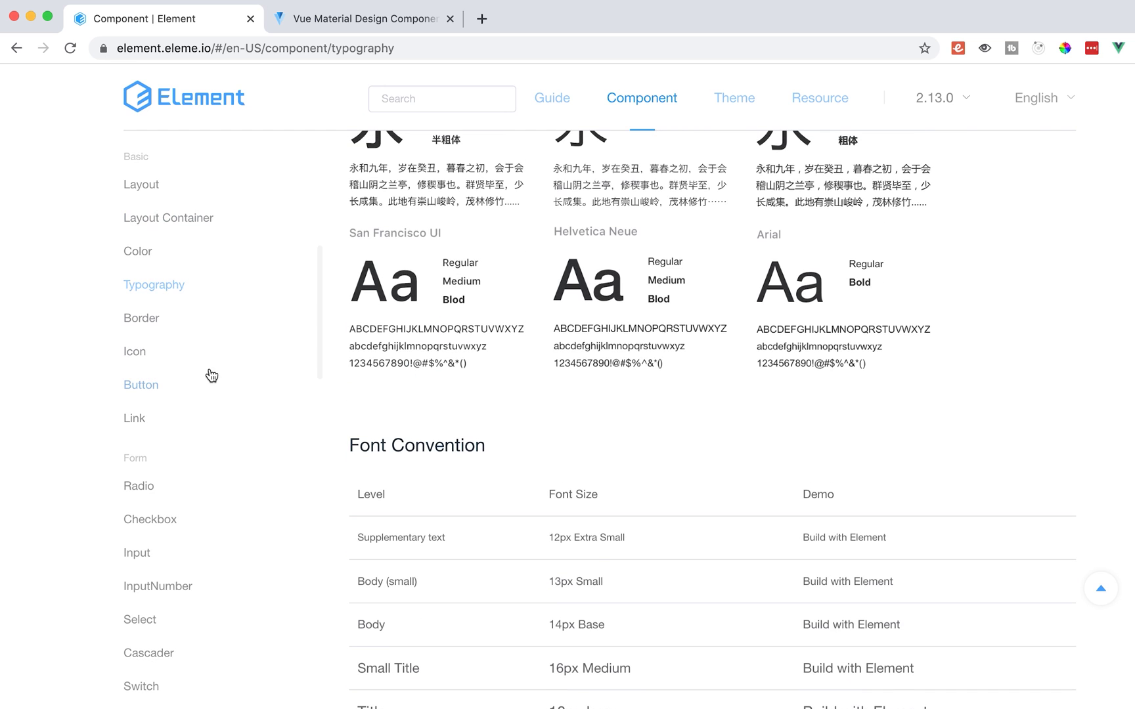
Step: Open the Button component page and expand the Basic usage demo's code
click(169, 322)
scroll(161, 355, down, 1)
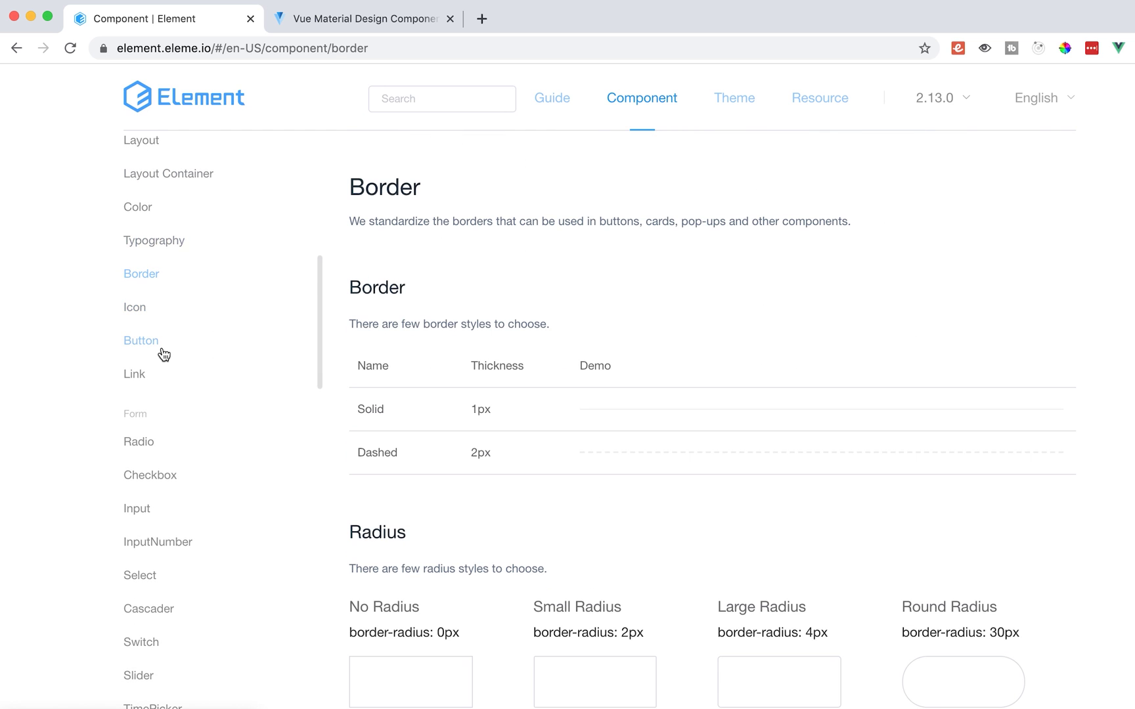
click(161, 343)
scroll(541, 468, down, 1)
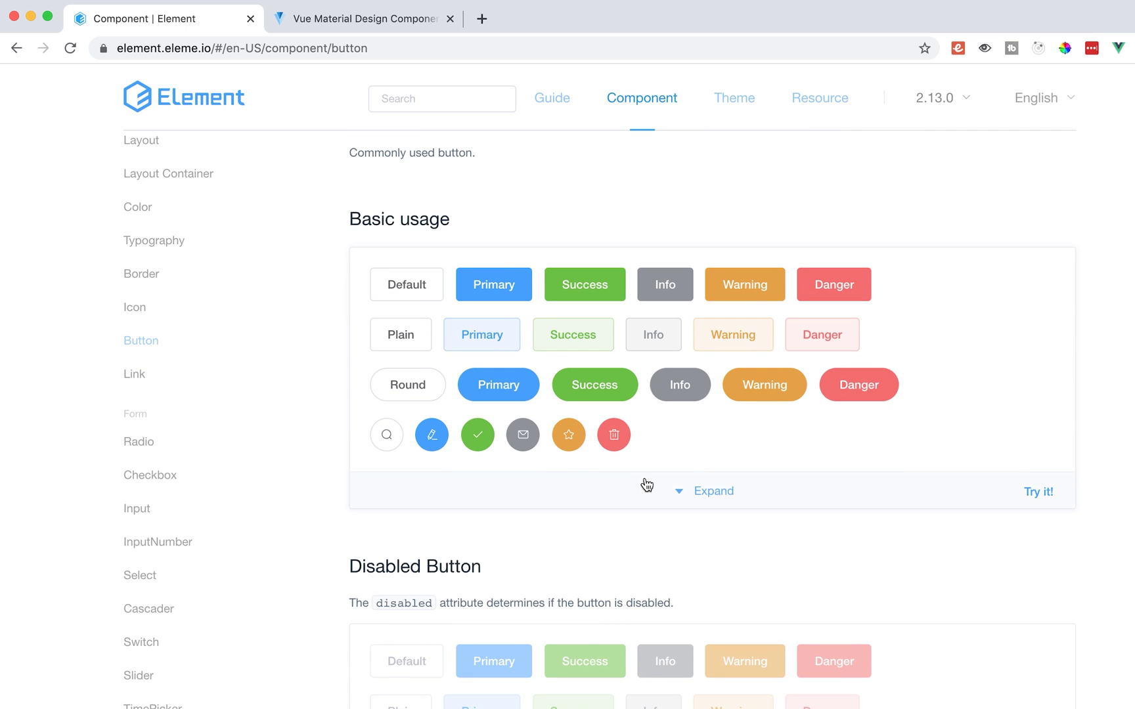
click(679, 498)
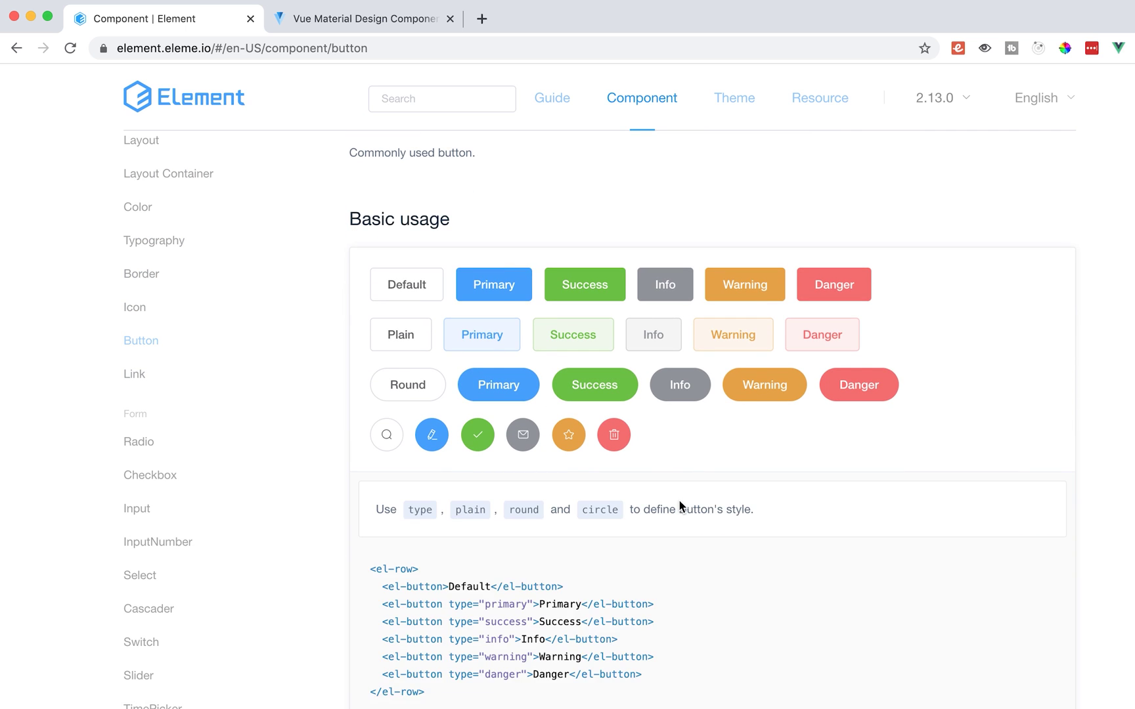
scroll(679, 500, down, 4)
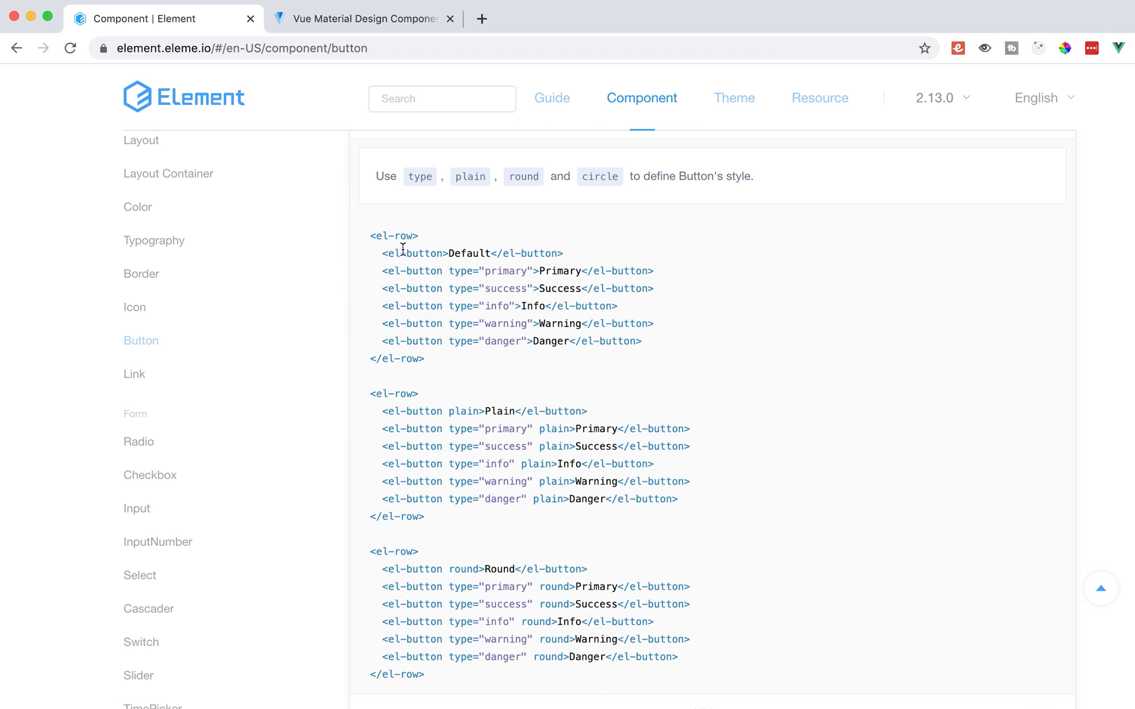
scroll(248, 404, up, 2)
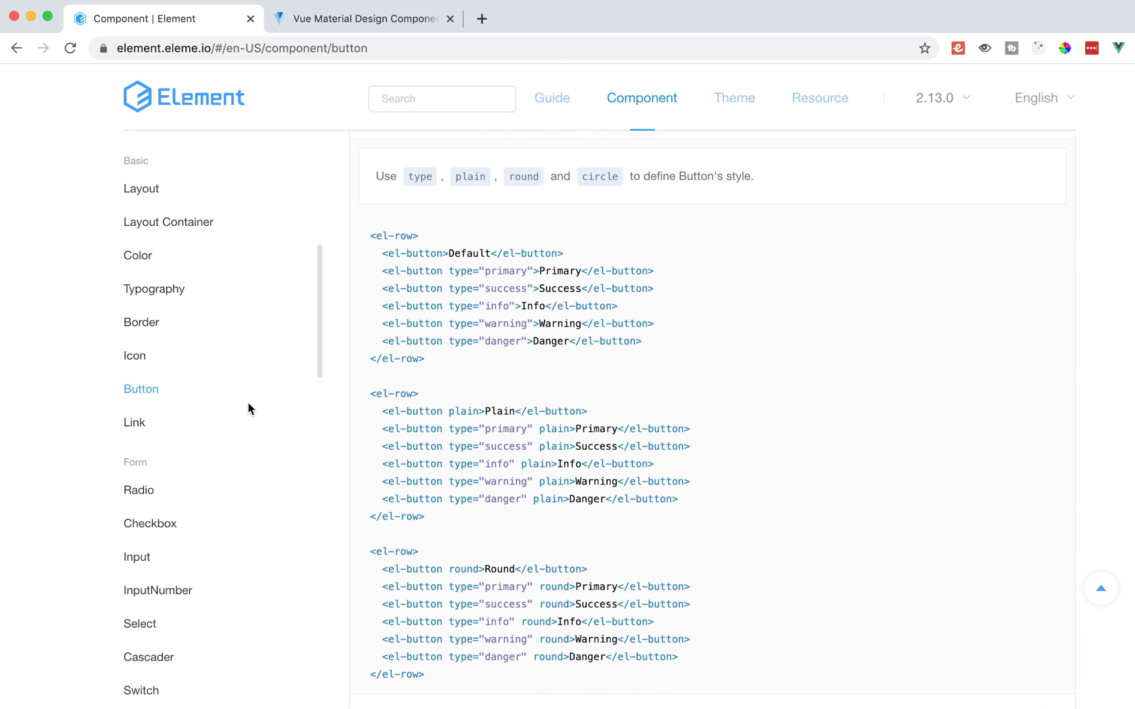
scroll(250, 408, down, 10)
scroll(250, 409, down, 8)
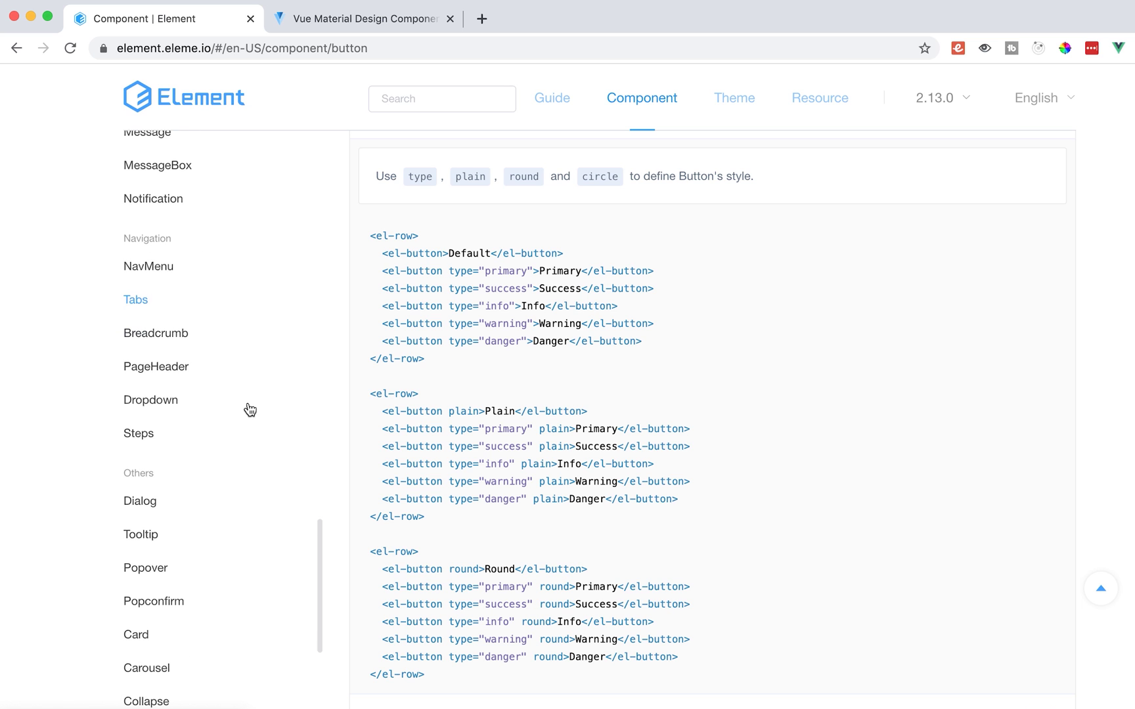
scroll(248, 407, up, 20)
Step: Search the docs for 'column' and open the Column spacing result
click(466, 104)
text(colu)
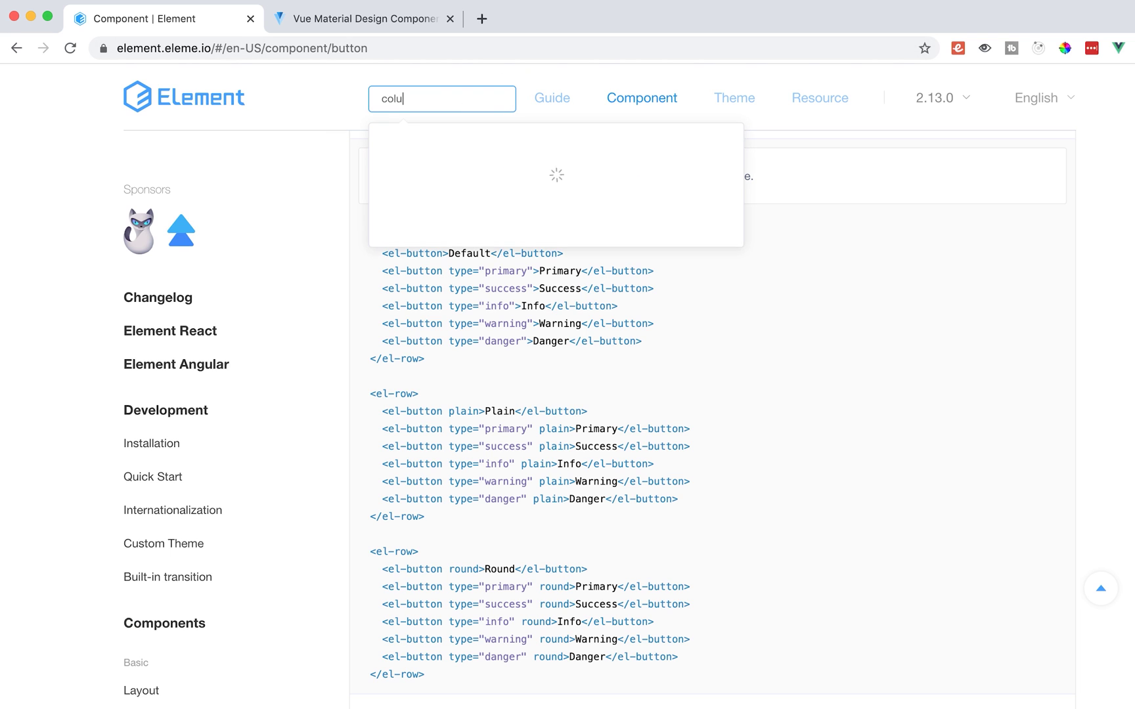
text(mn)
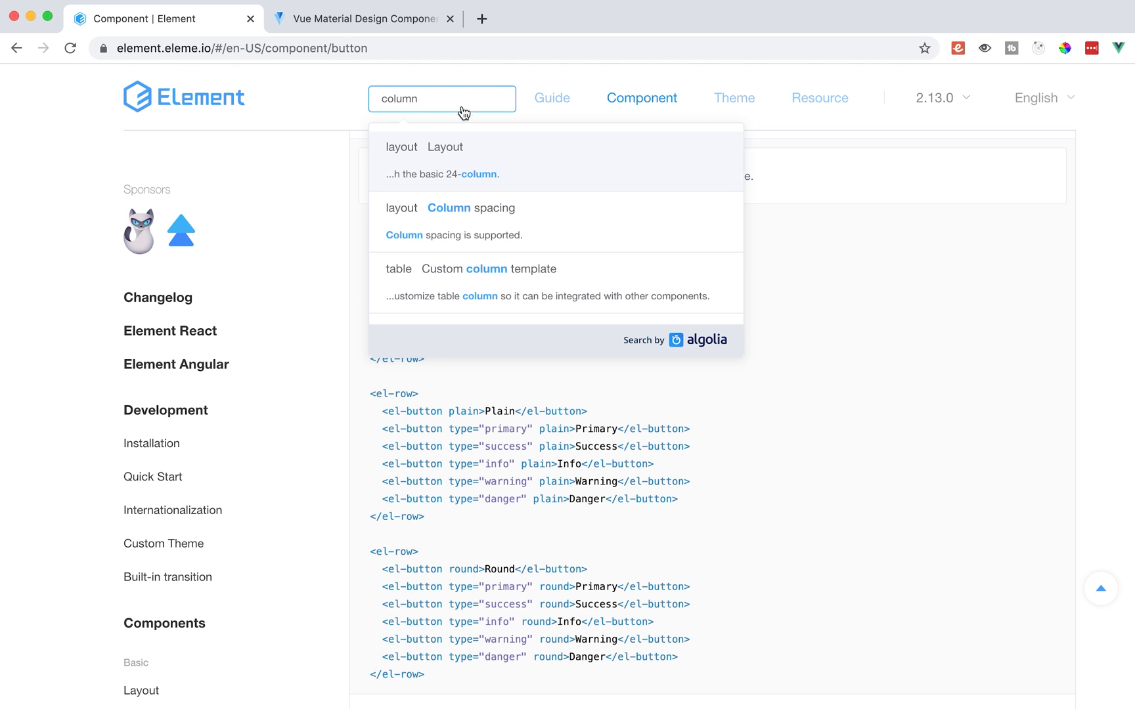
click(468, 204)
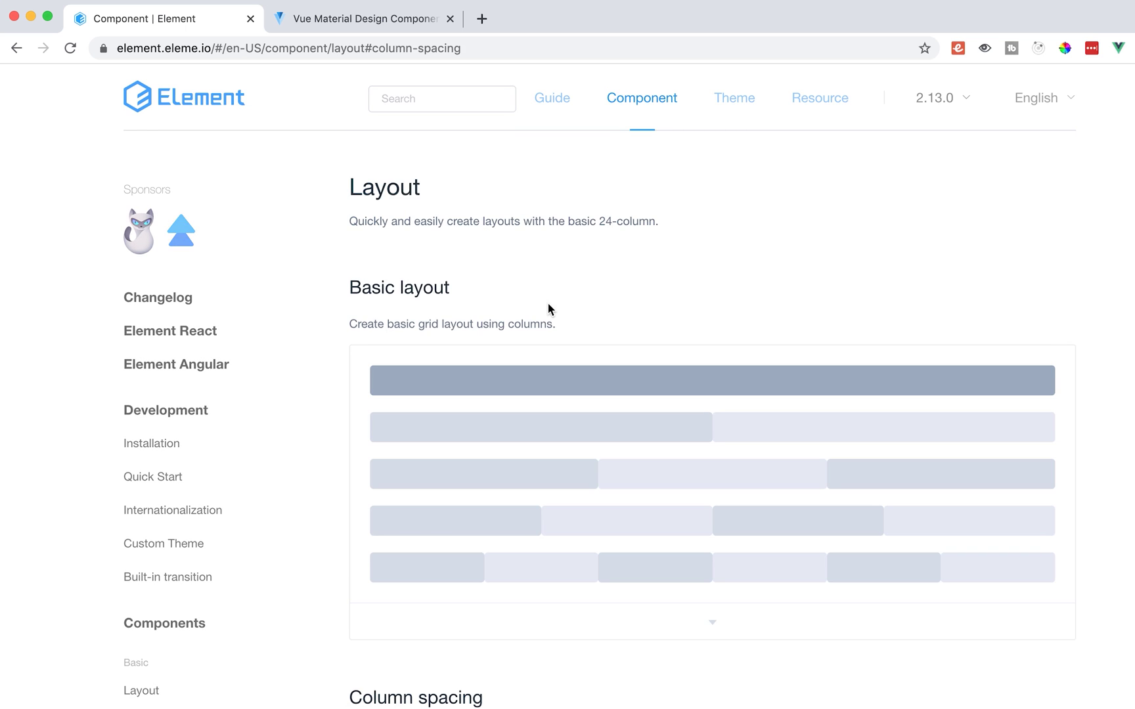
scroll(548, 302, down, 12)
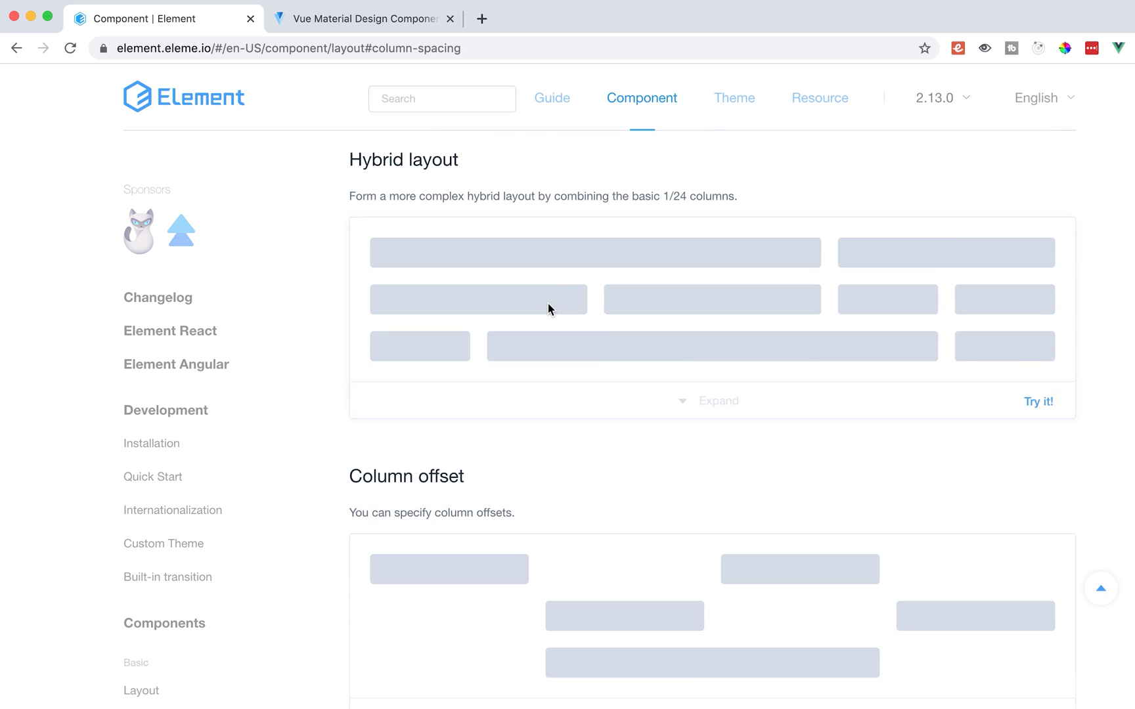
scroll(548, 304, down, 8)
scroll(547, 304, down, 3)
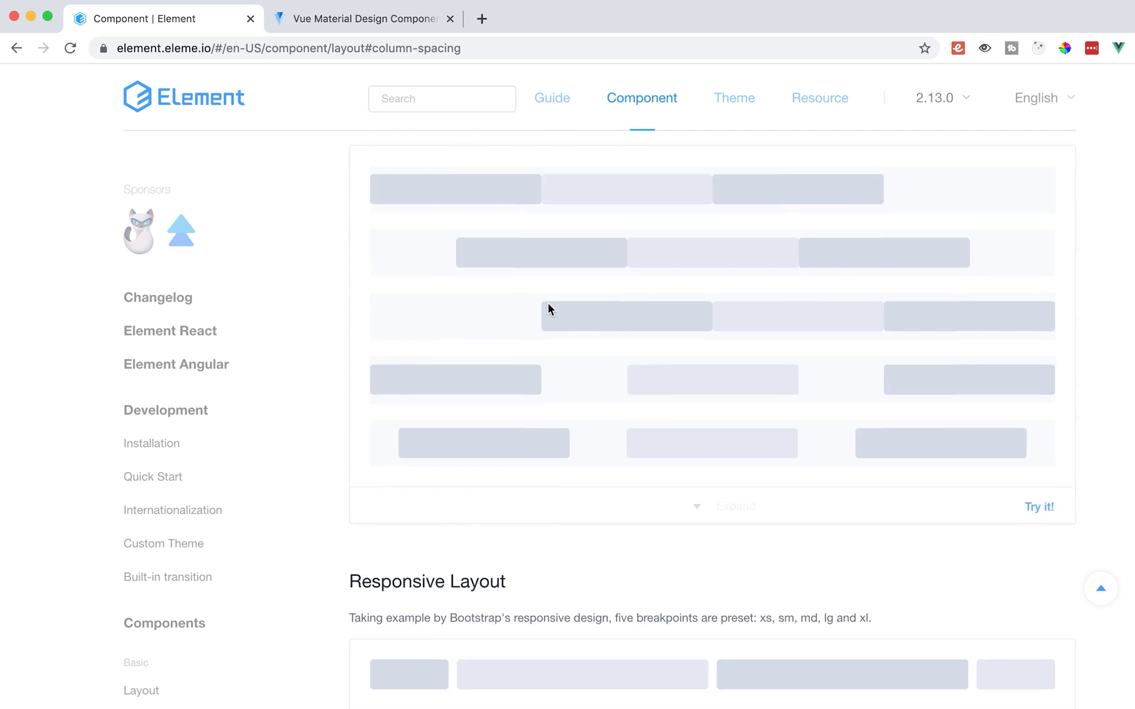
scroll(548, 308, down, 12)
scroll(548, 309, up, 2)
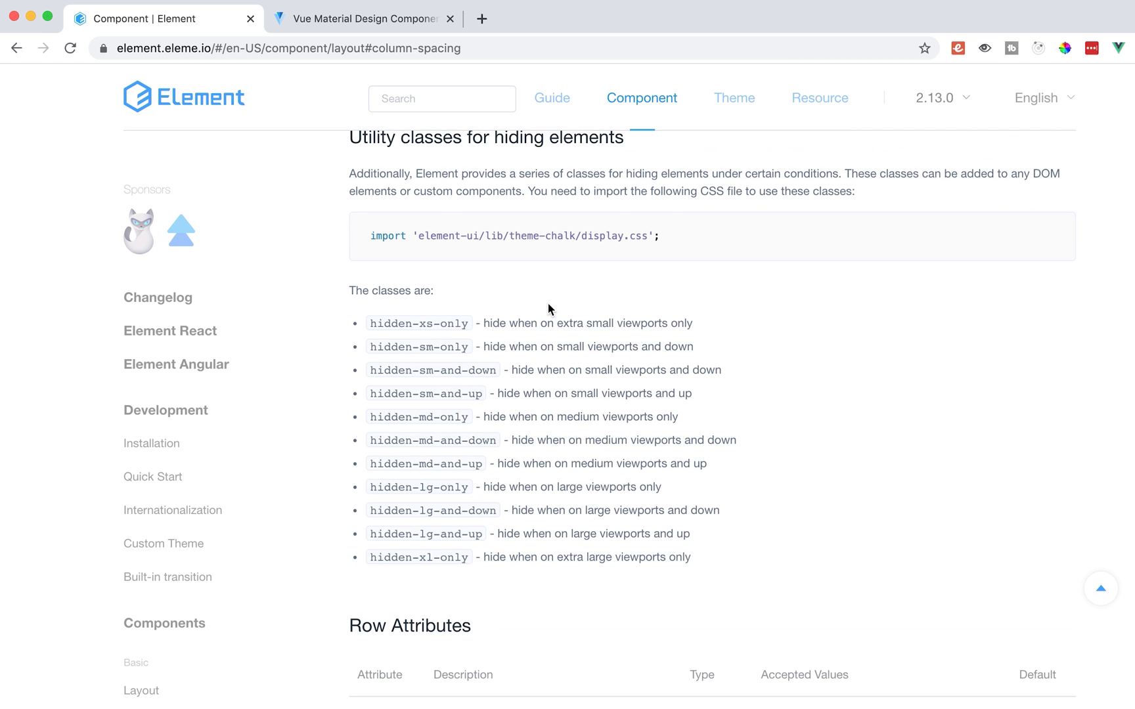
Step: Highlight the hidden-xs-only, hidden-sm-only and hidden-sm-and-down class lines
triple_click(488, 321)
triple_click(493, 347)
triple_click(509, 370)
scroll(509, 371, down, 2)
scroll(509, 370, down, 2)
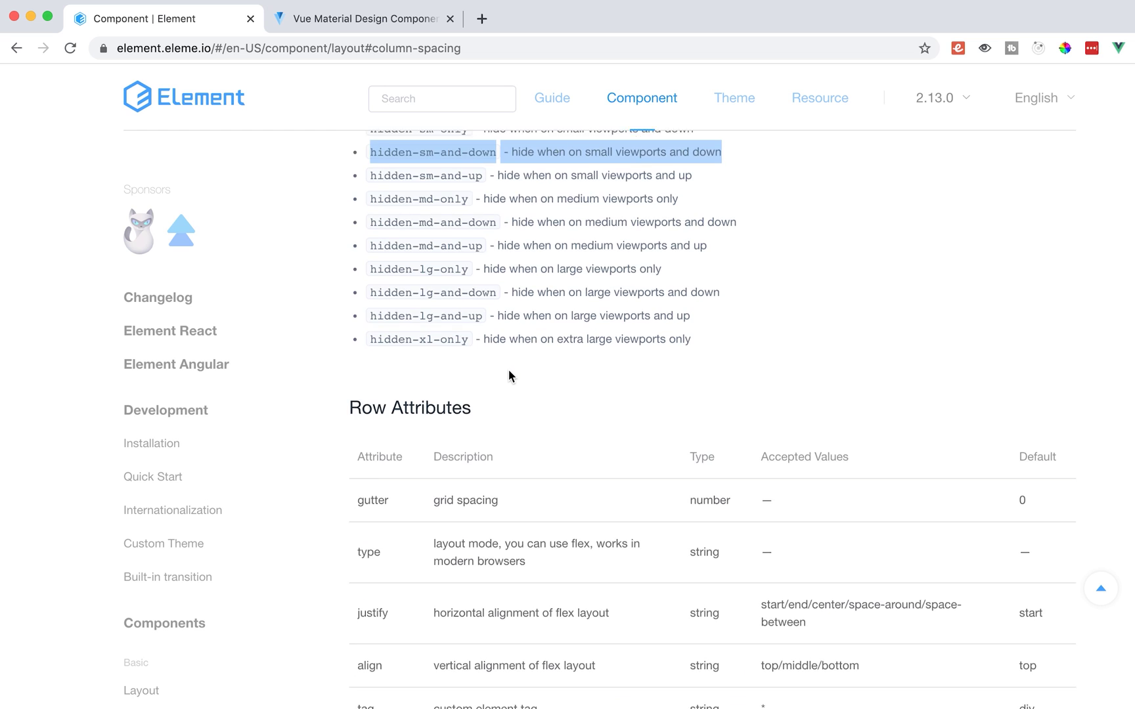
scroll(510, 373, up, 4)
double_click(509, 372)
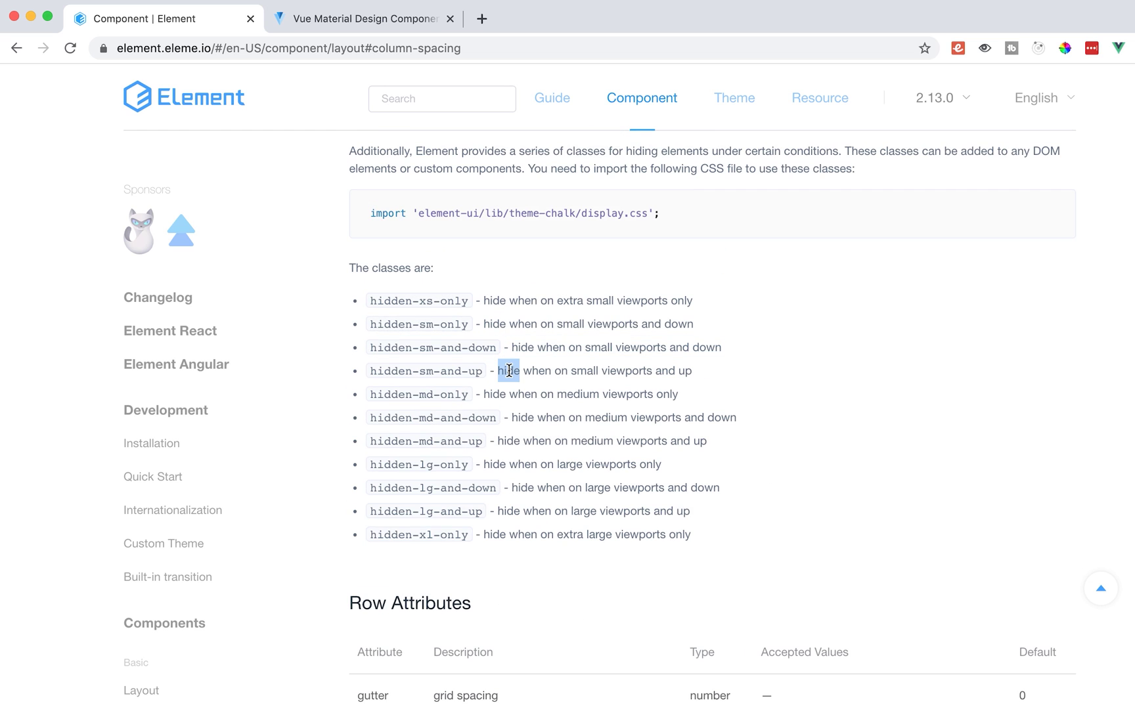
Step: Scroll through the rest of the Layout page, including its column attributes
scroll(509, 373, up, 1)
scroll(509, 373, down, 5)
scroll(509, 375, down, 10)
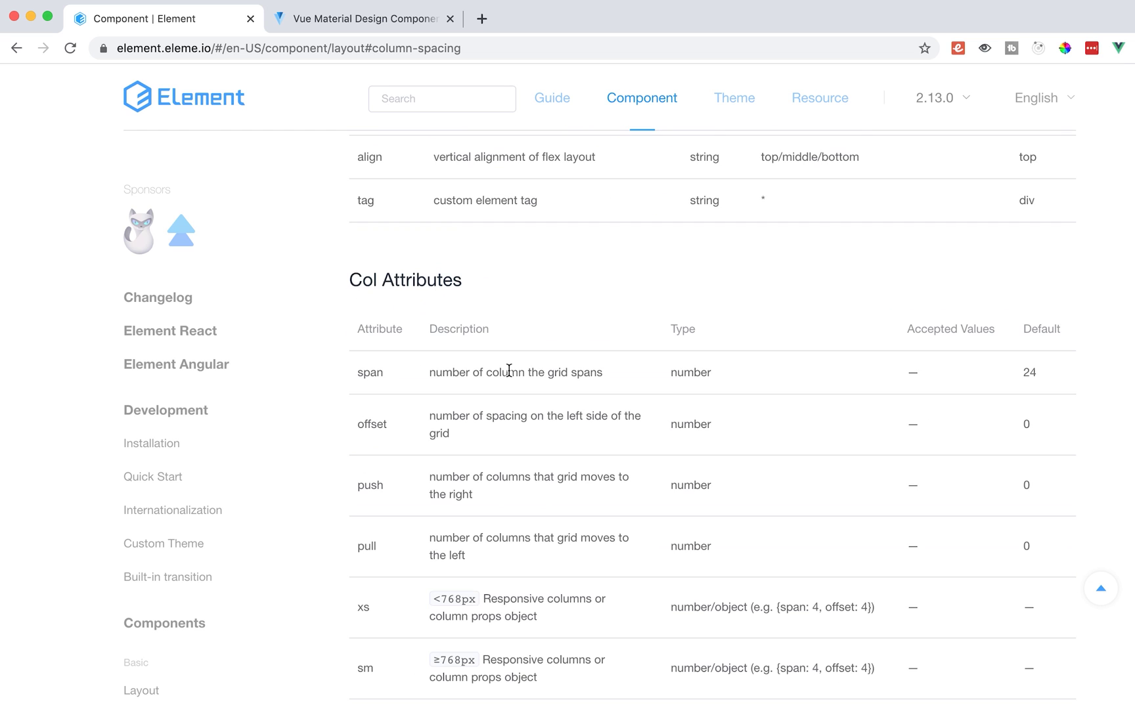
scroll(509, 375, up, 2)
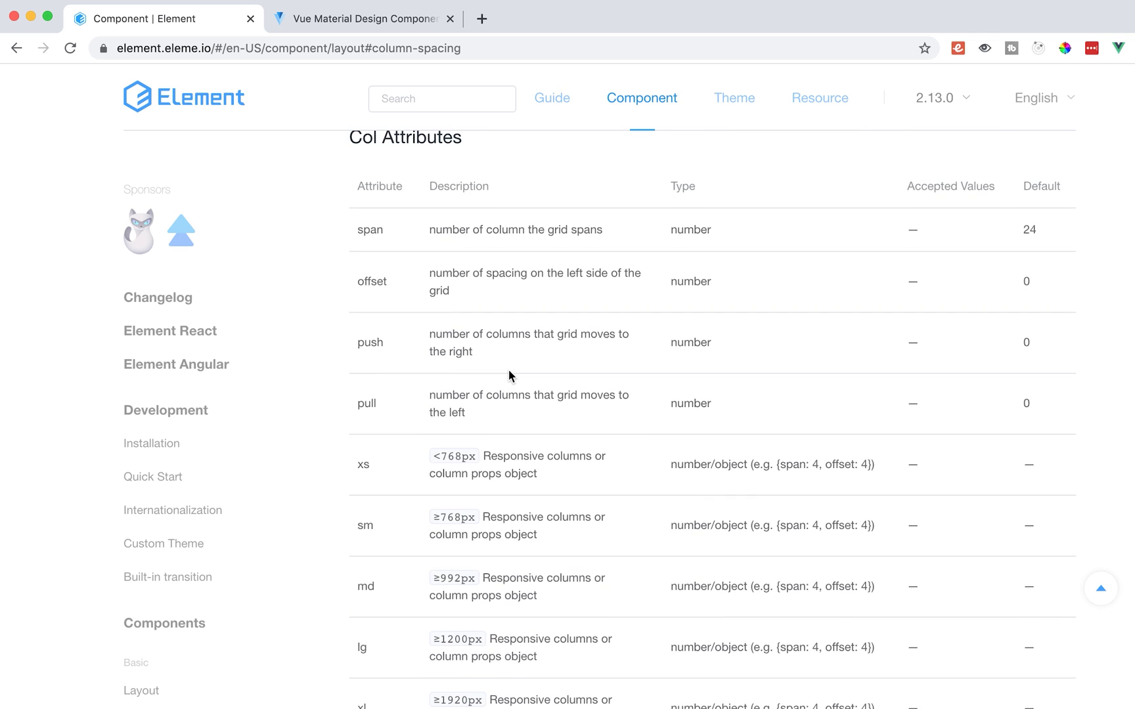
scroll(510, 376, down, 5)
scroll(508, 374, up, 6)
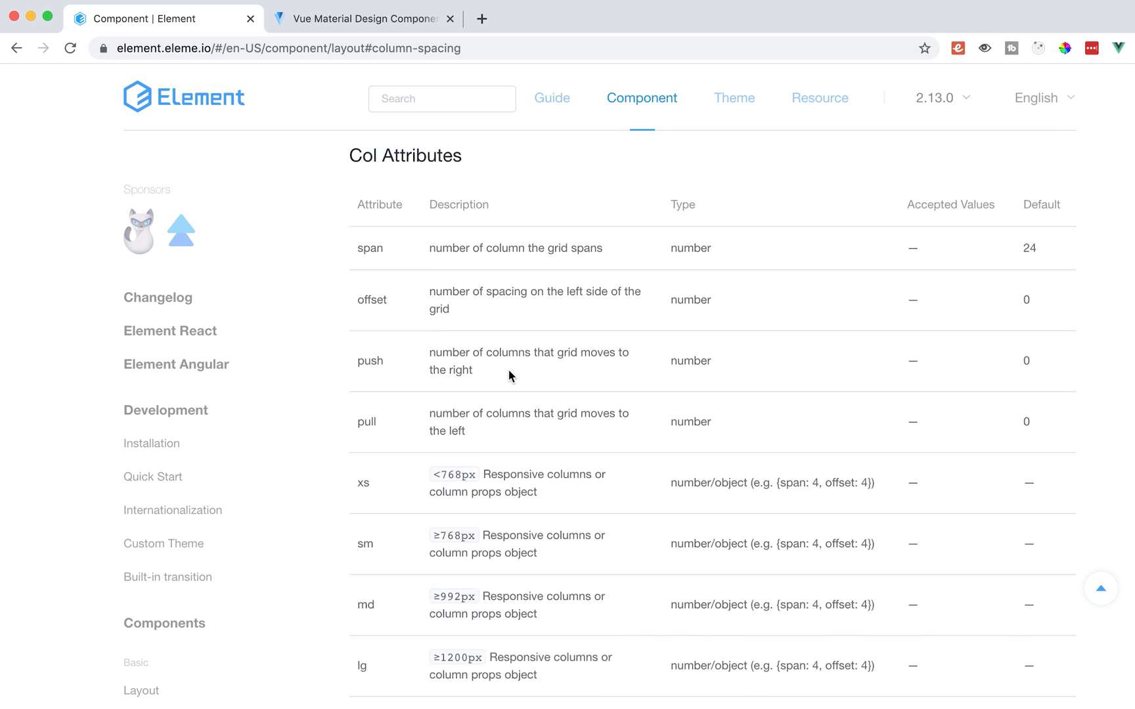
scroll(509, 374, down, 1)
scroll(508, 370, down, 4)
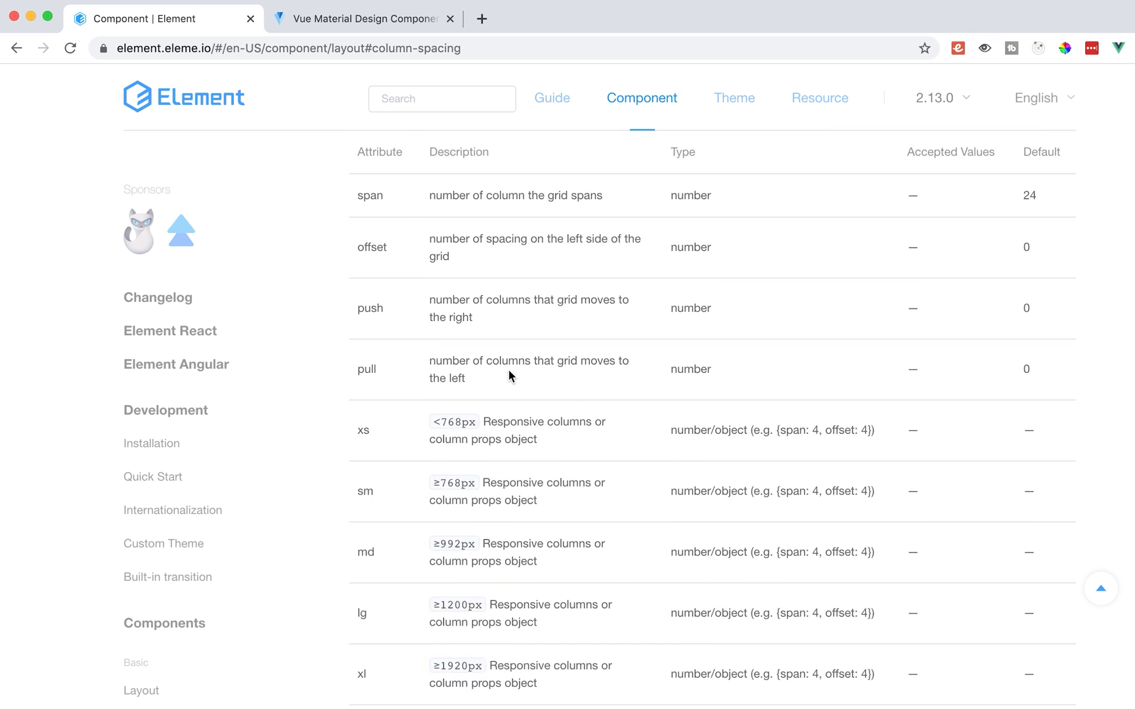
scroll(508, 370, up, 3)
scroll(508, 370, down, 5)
scroll(509, 369, up, 20)
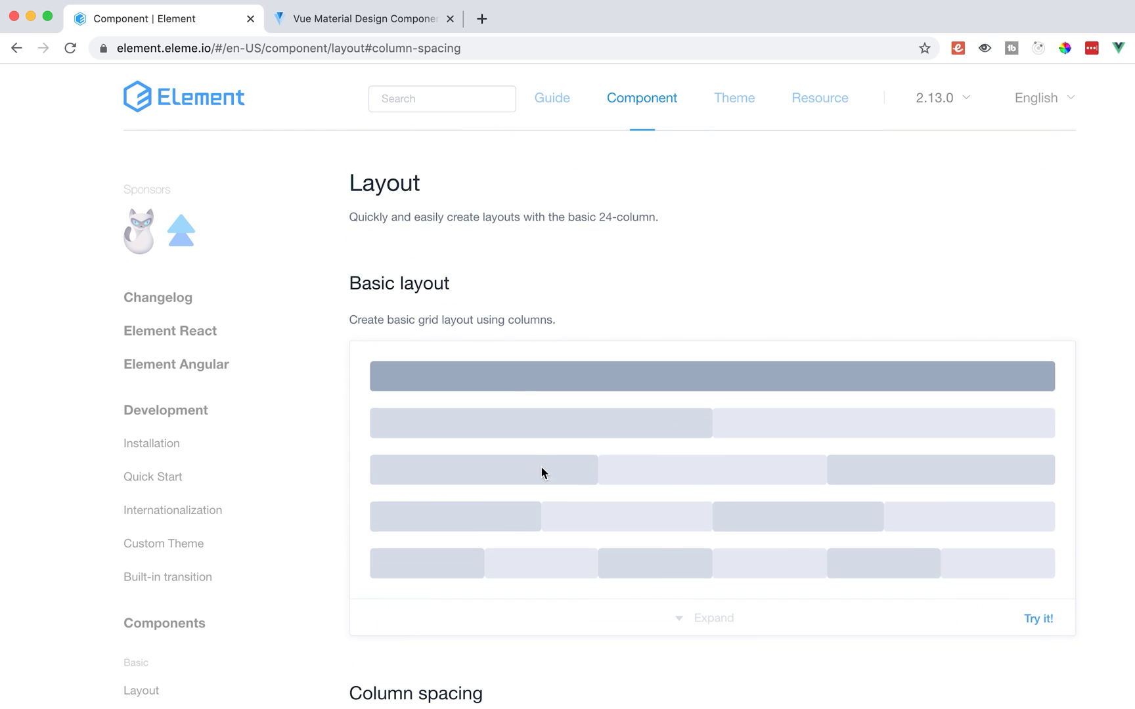
scroll(551, 470, down, 3)
Step: Expand the Basic layout demo code, select the four-column el-row sample, and shrink the terminal
click(722, 469)
scroll(723, 471, down, 3)
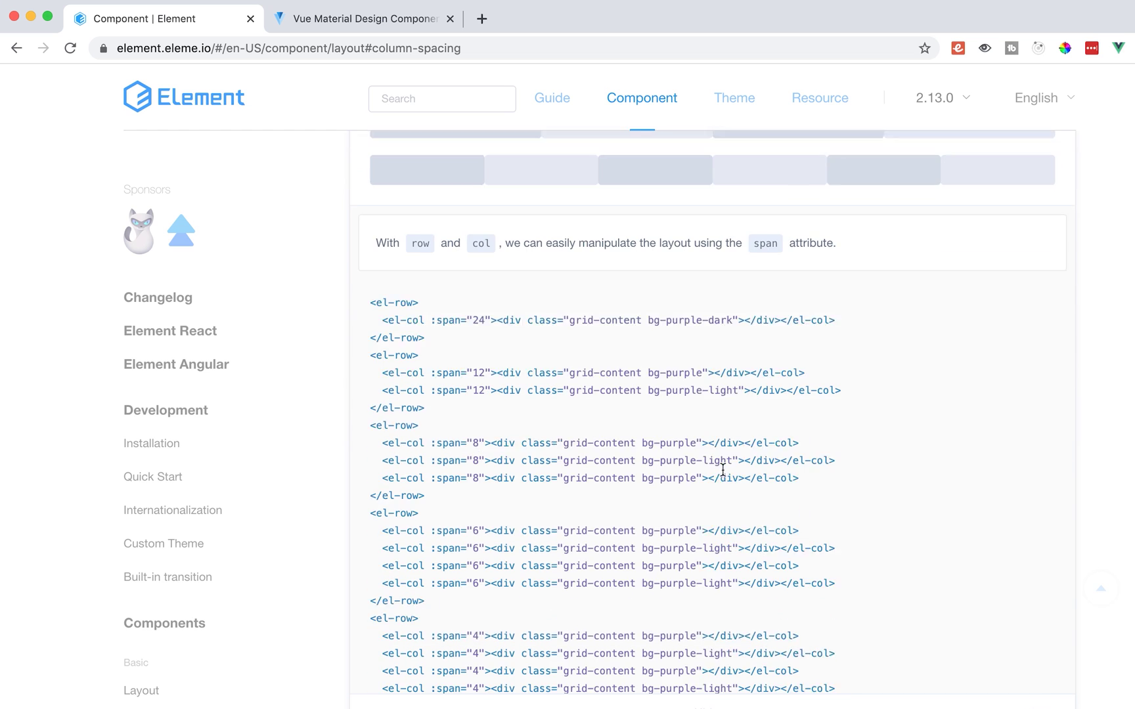
drag(432, 352, 371, 311)
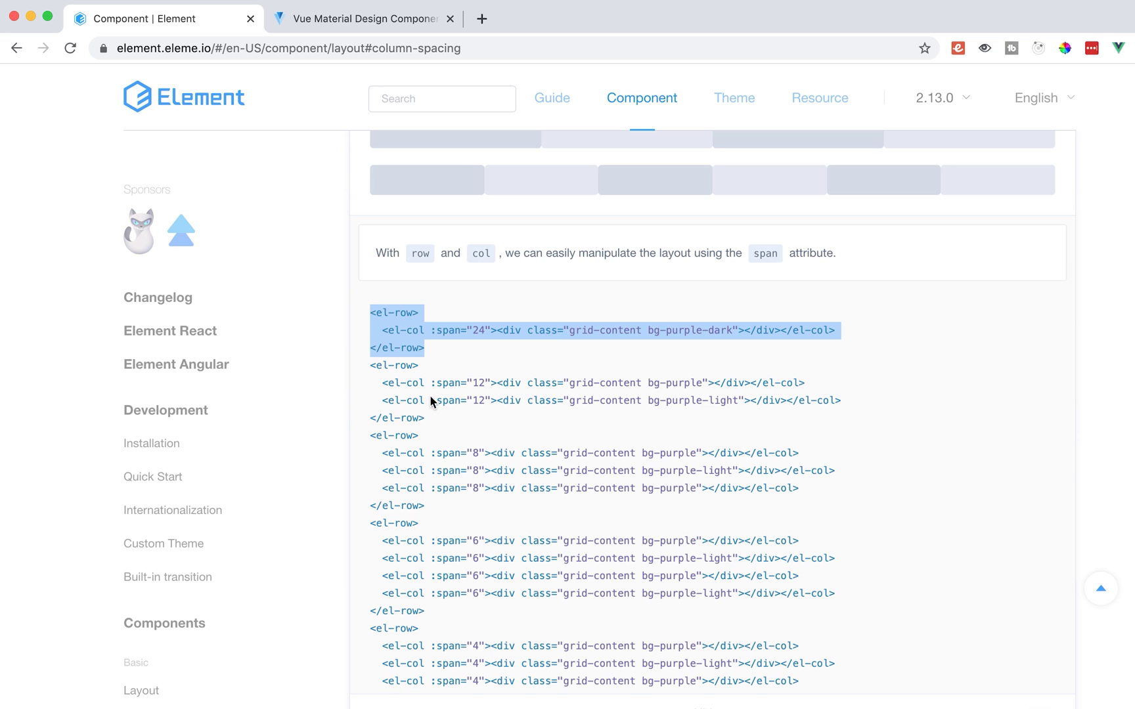
click(390, 329)
drag(368, 313, 462, 704)
click(443, 448)
drag(437, 465, 347, 170)
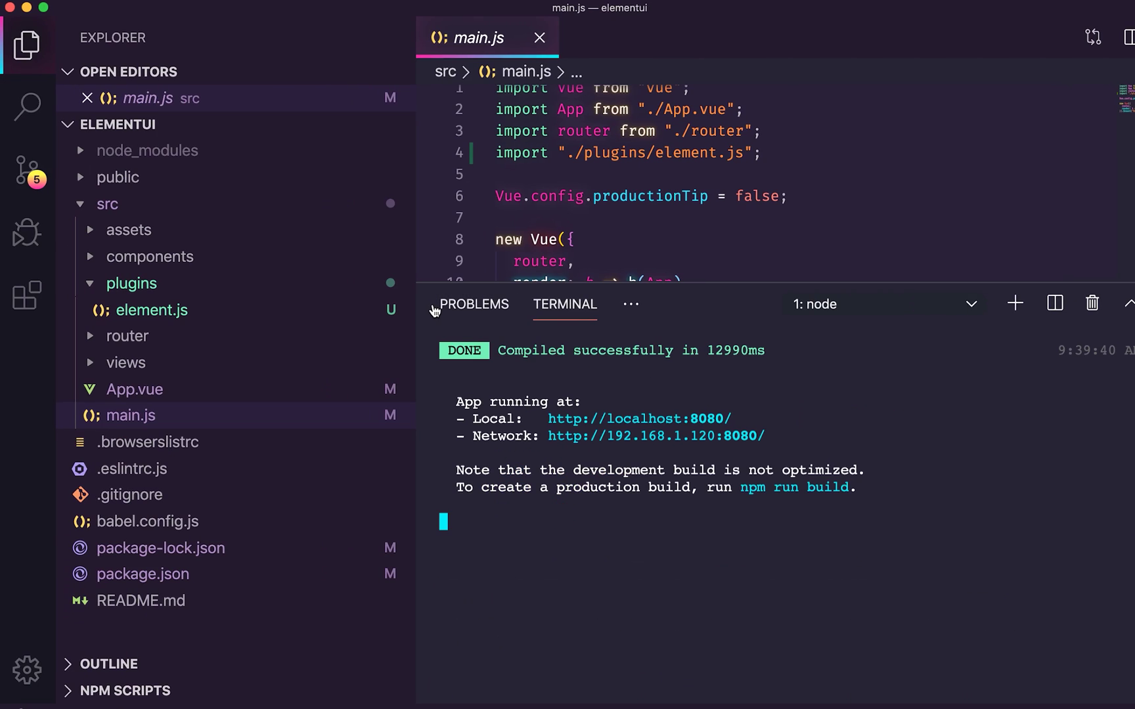
drag(718, 282, 714, 387)
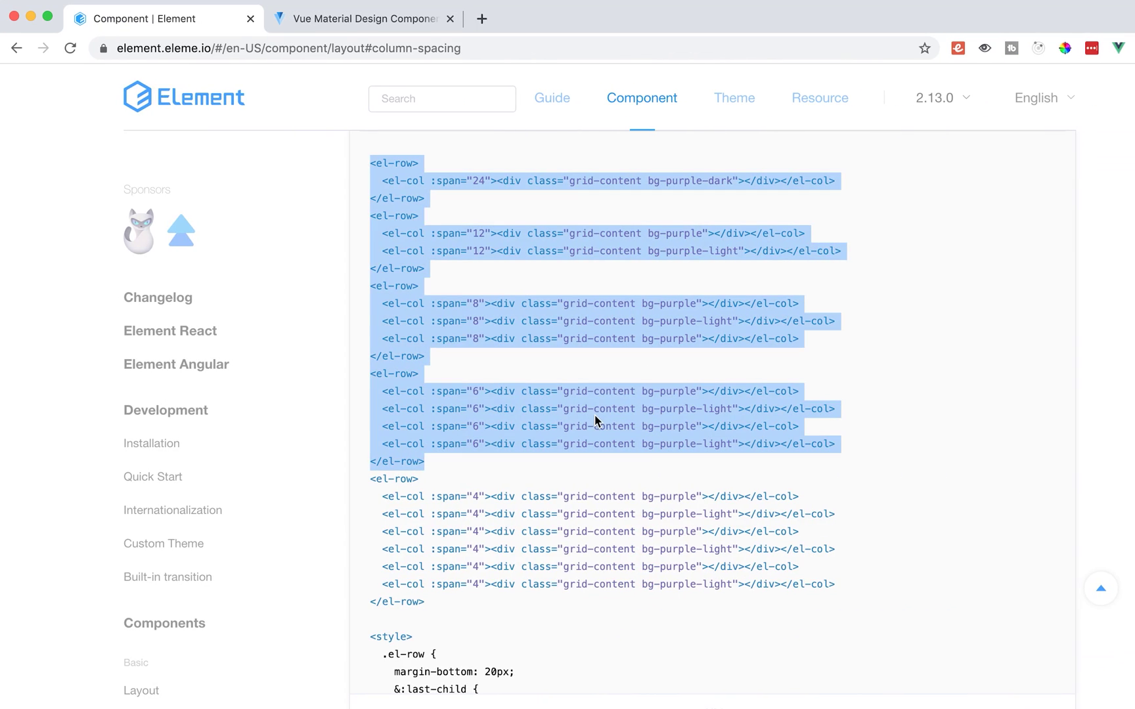
Step: Load localhost:8080 in a new Chrome tab to see the el-button rendered
key(super+t)
text(local)
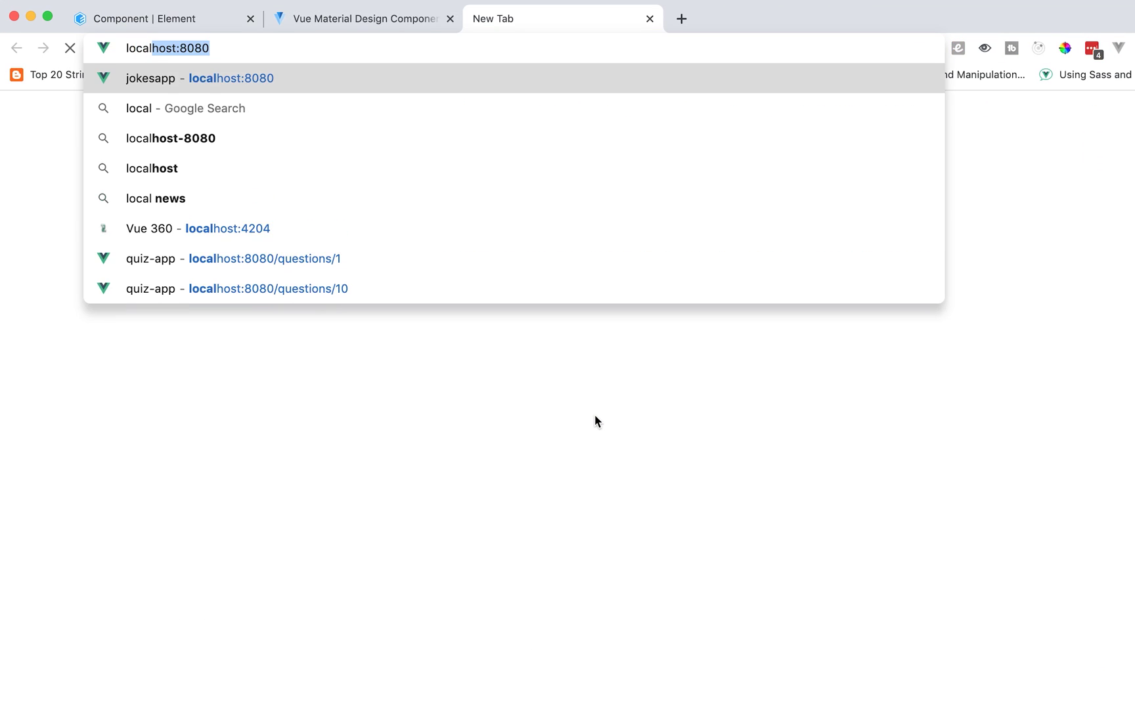
key(Return)
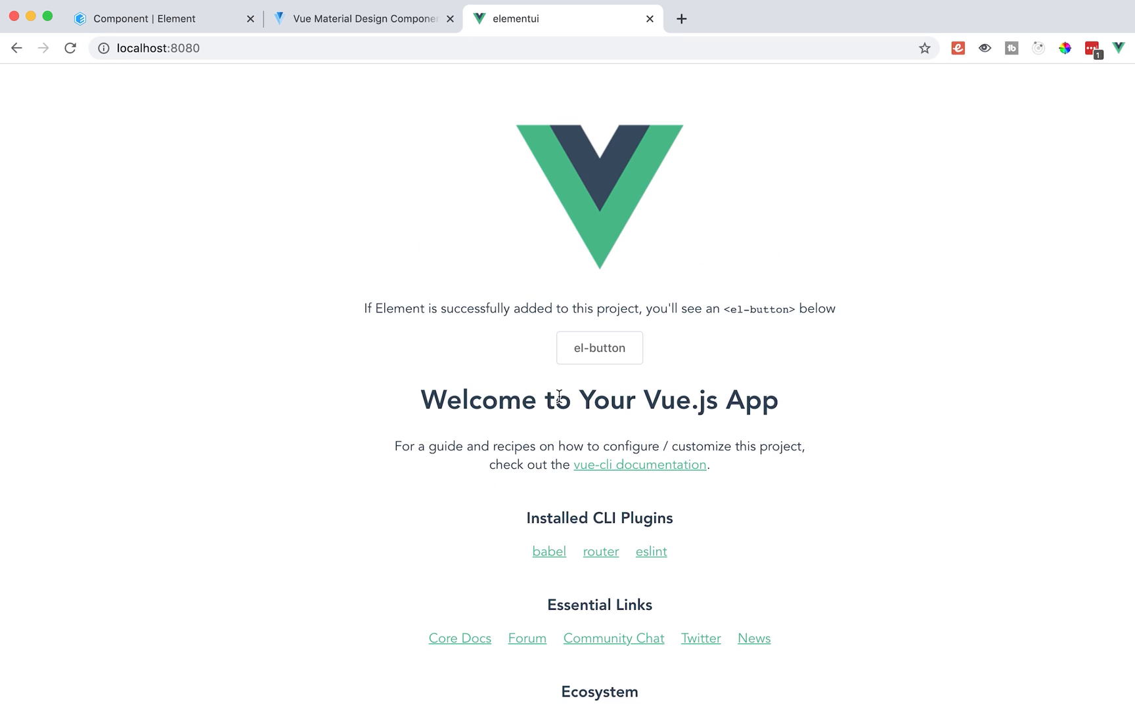